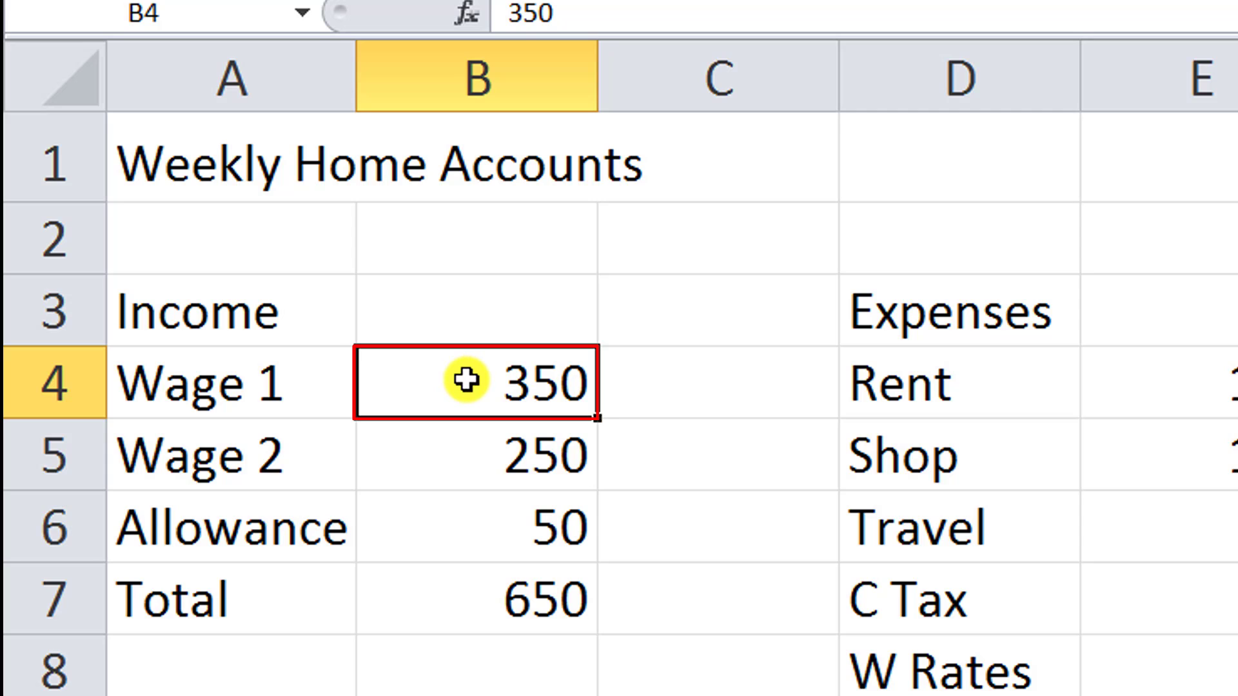
Format the income amounts in B4:B7 as Currency.
{"action": "left_click_drag", "start_coordinate": [465, 380], "coordinate": [470, 574]}
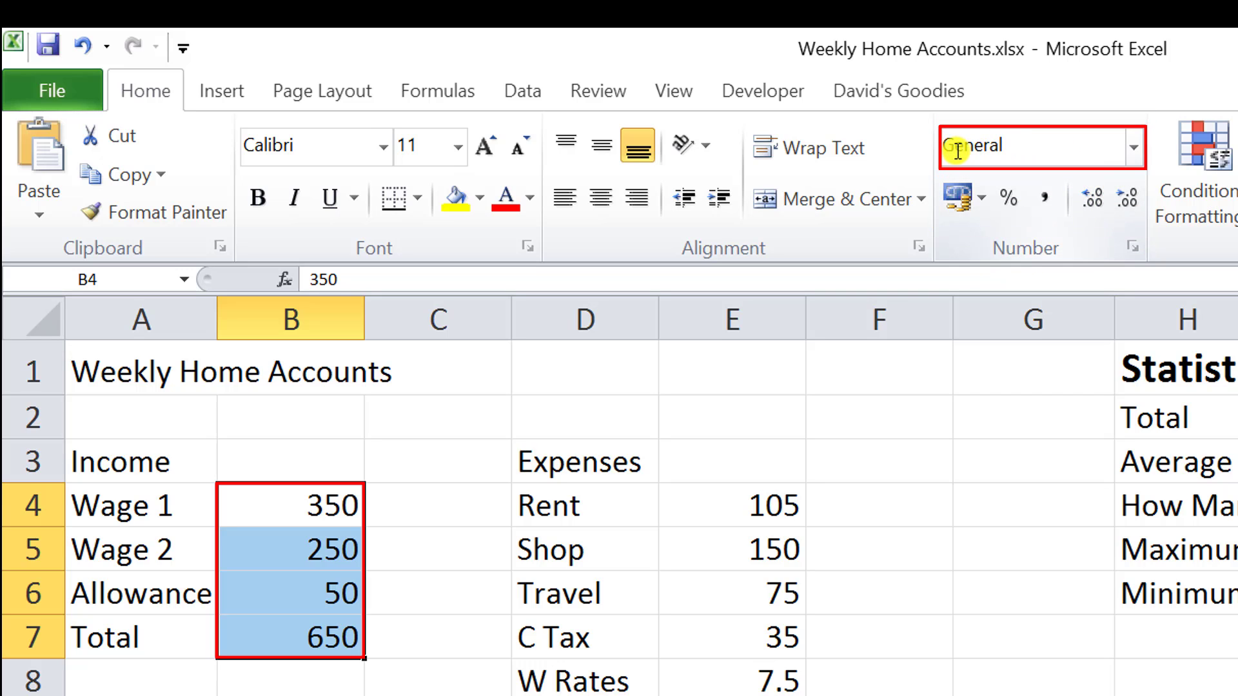
{"action": "left_click", "coordinate": [1135, 146]}
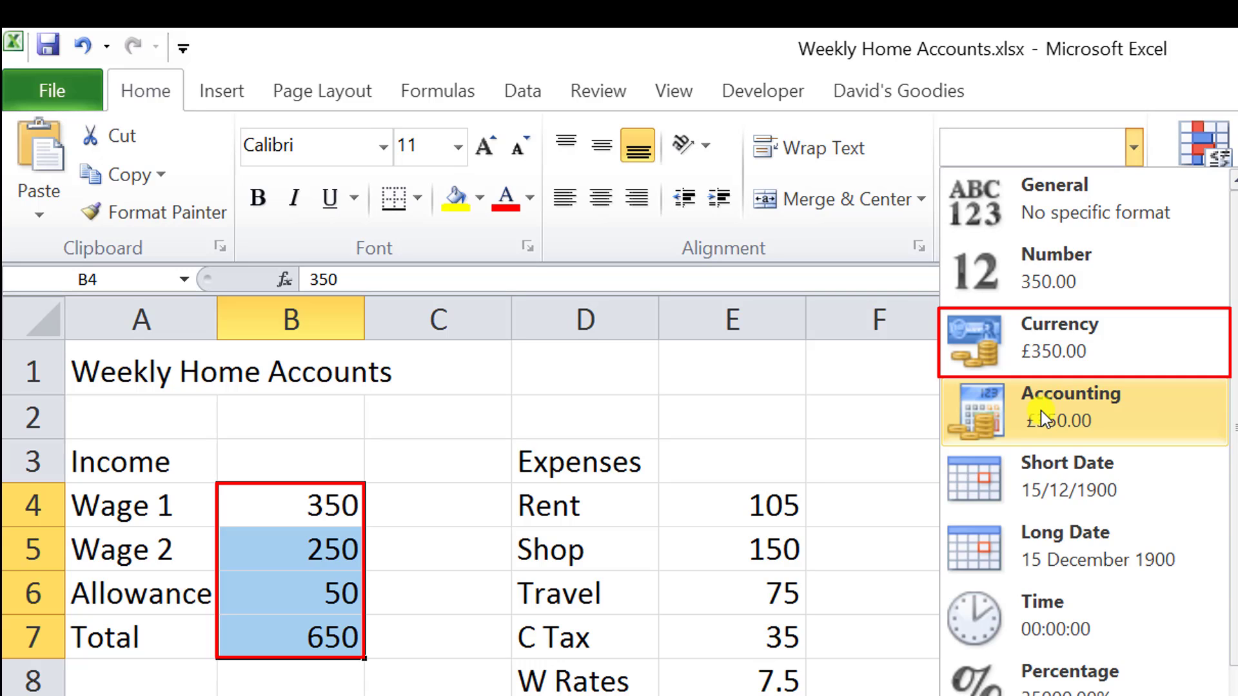
{"action": "left_click", "coordinate": [1024, 334]}
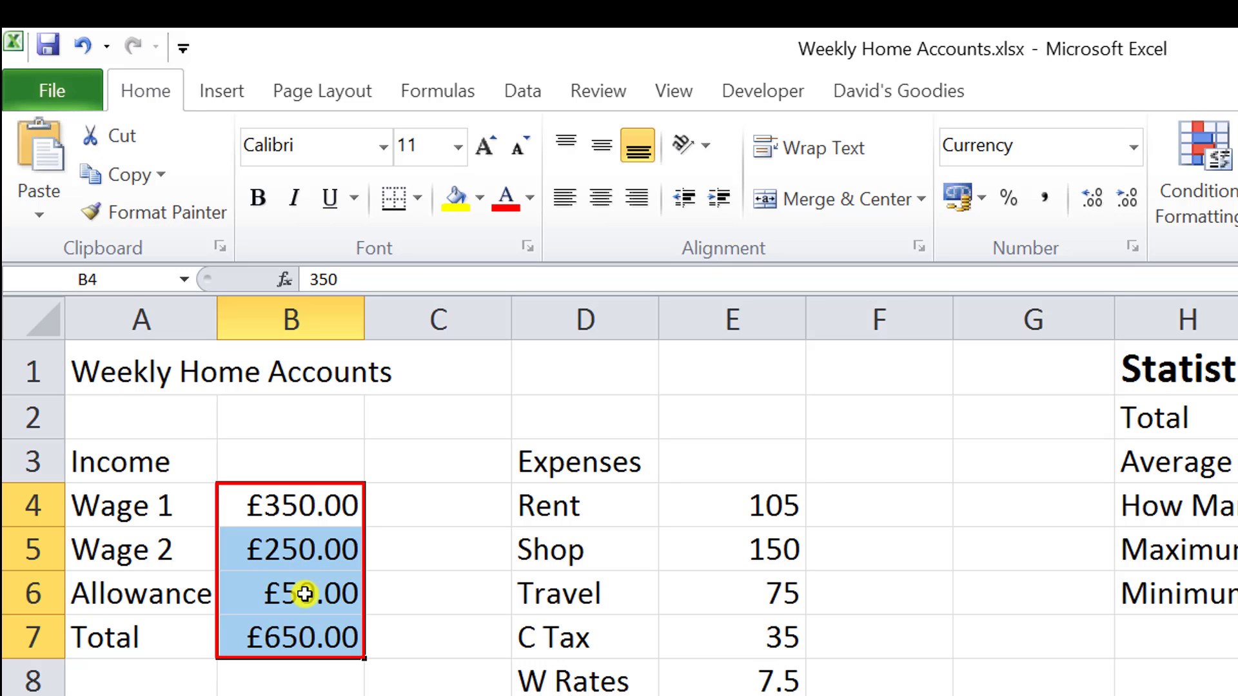
{"action": "left_click", "coordinate": [263, 504]}
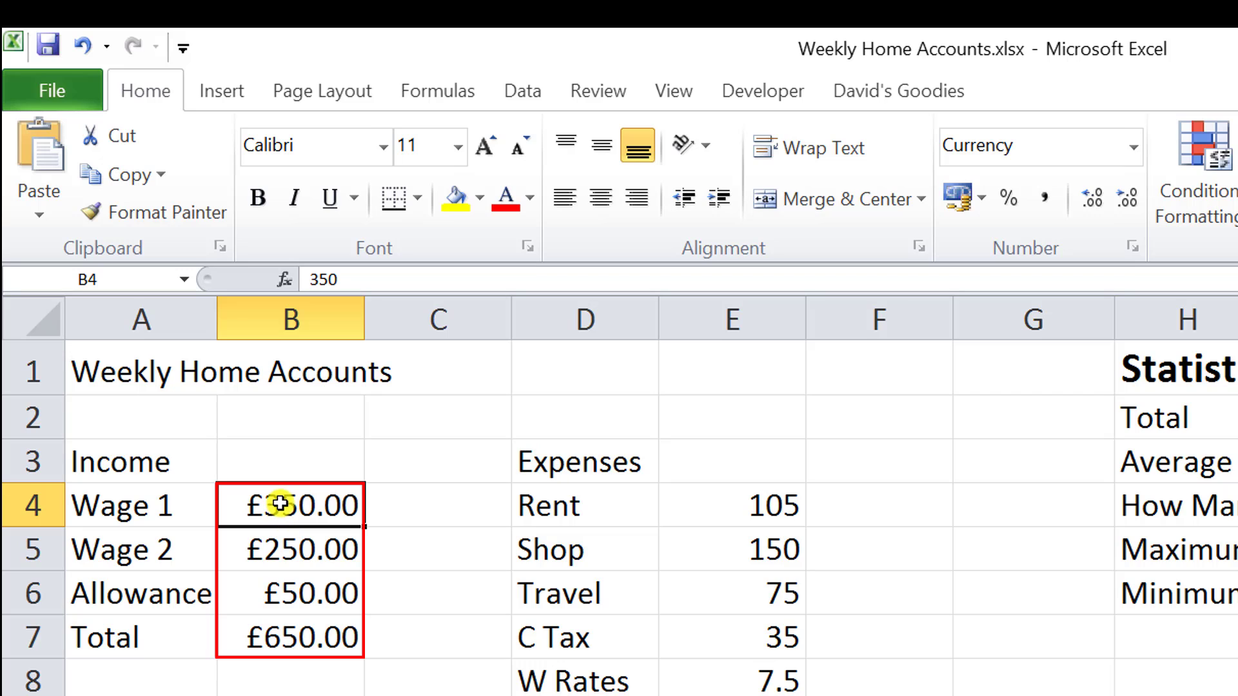
Switch the income amounts in B4:B7 to the Accounting format and try out a wider column B.
{"action": "left_click_drag", "start_coordinate": [283, 503], "coordinate": [277, 619]}
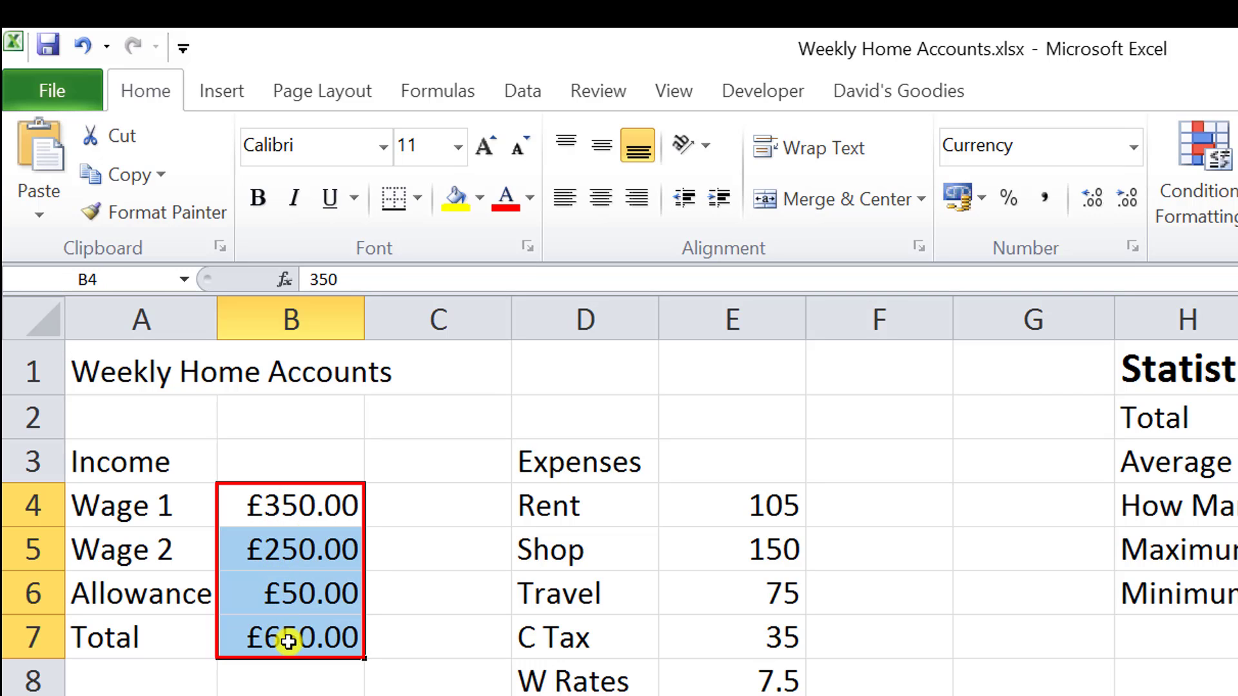
{"action": "left_click", "coordinate": [1132, 148]}
{"action": "left_click", "coordinate": [1011, 410]}
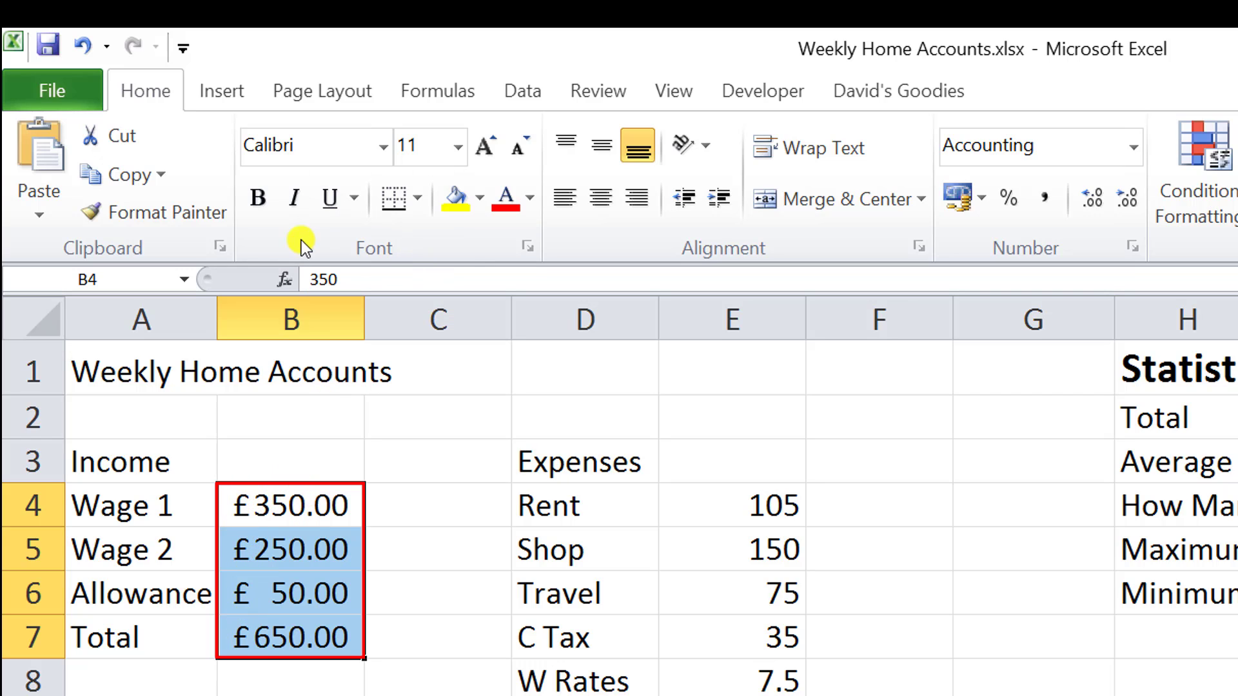
{"action": "left_click_drag", "start_coordinate": [362, 322], "coordinate": [488, 323]}
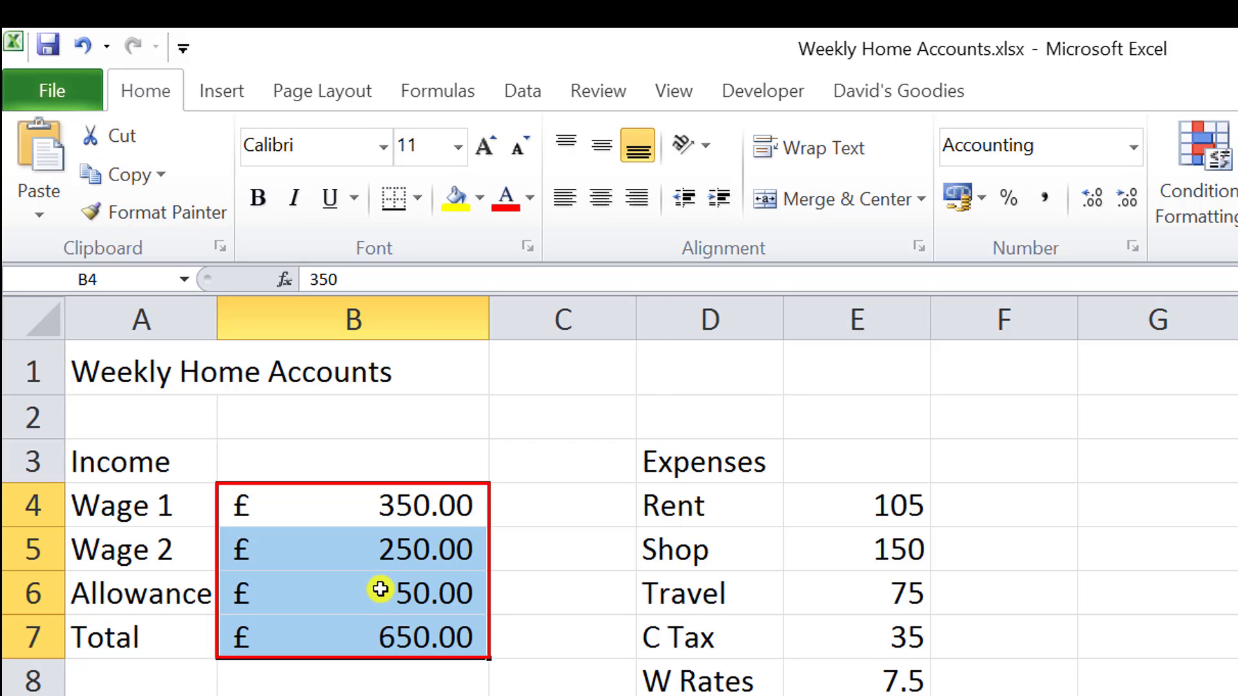
{"action": "key", "text": "ctrl+z"}
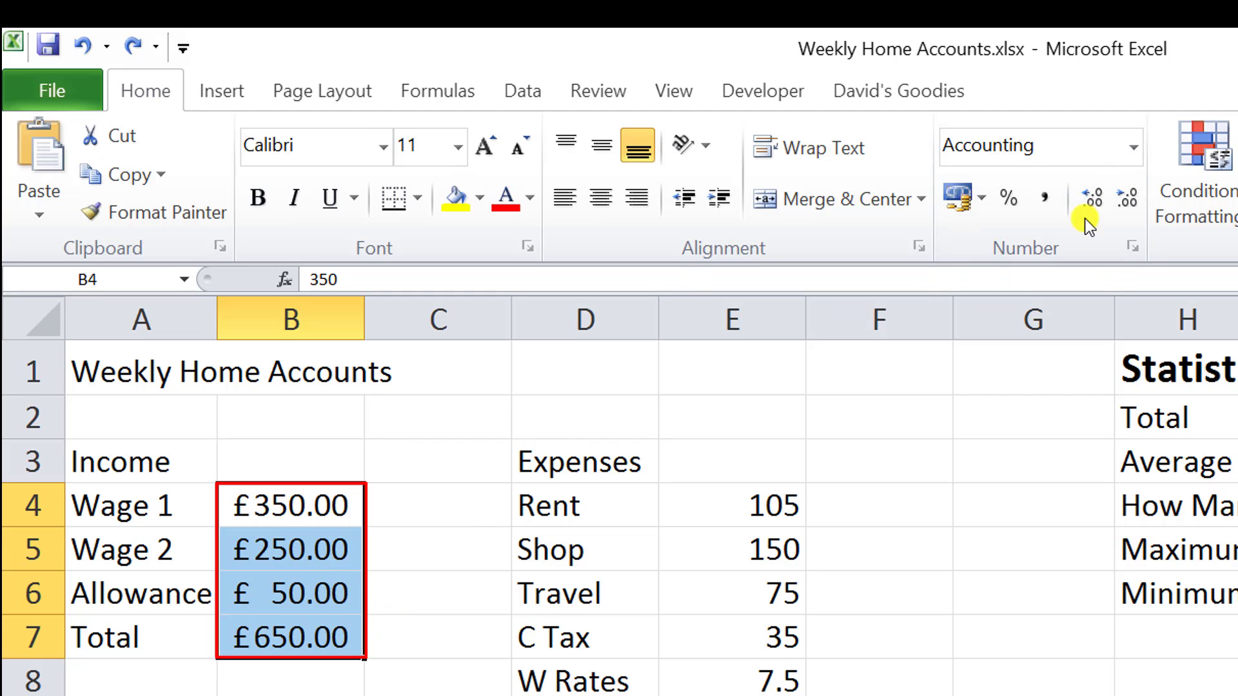
Set the income amounts in B4:B7 back to Currency and format the expense amounts in E4:E13 as Currency.
{"action": "left_click", "coordinate": [1139, 152]}
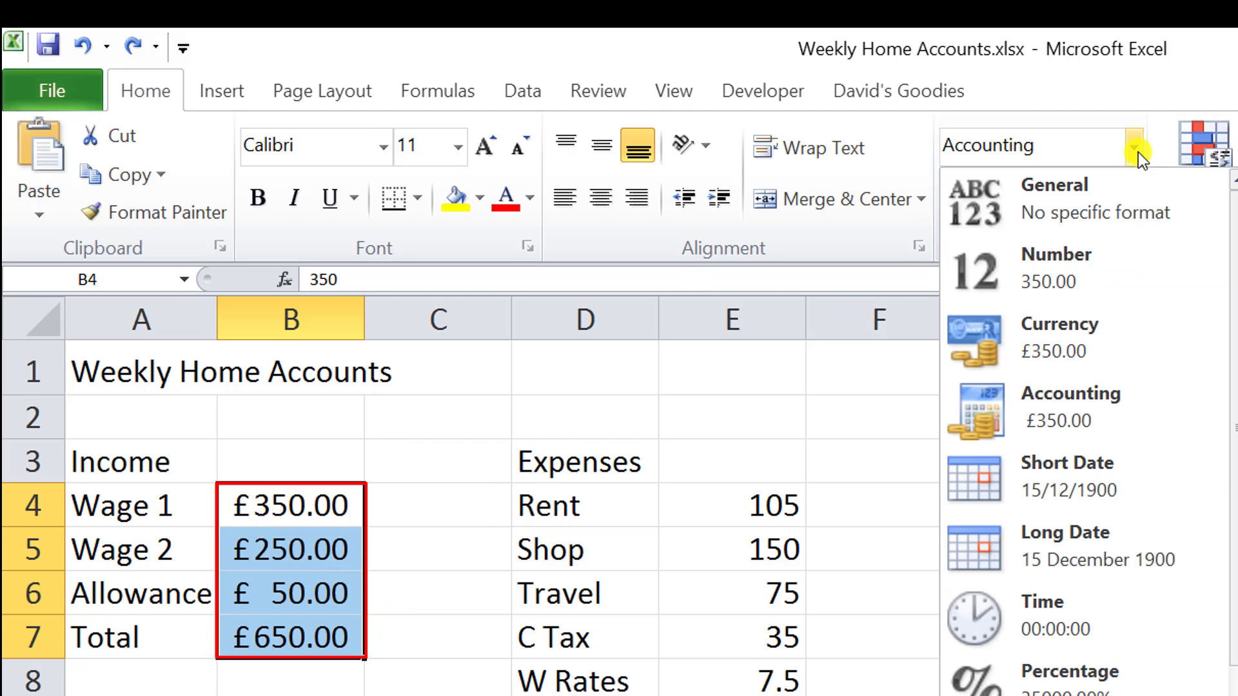
{"action": "left_click", "coordinate": [1049, 342]}
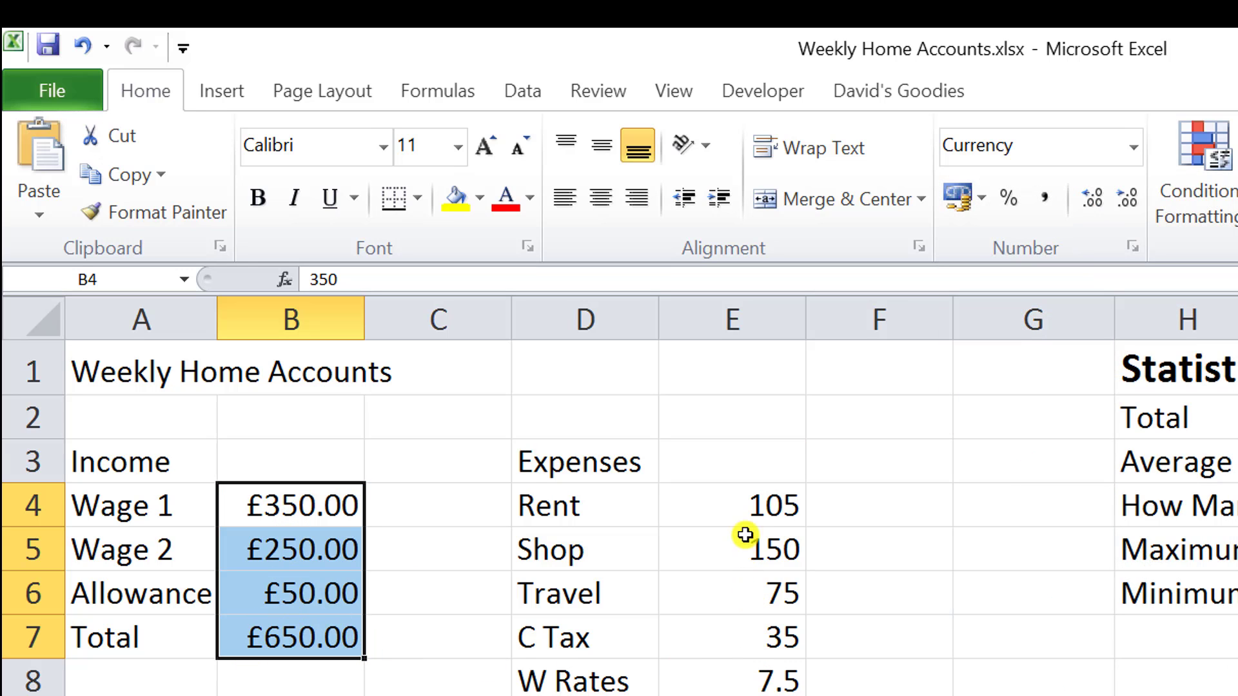
{"action": "left_click_drag", "start_coordinate": [750, 507], "coordinate": [568, 670]}
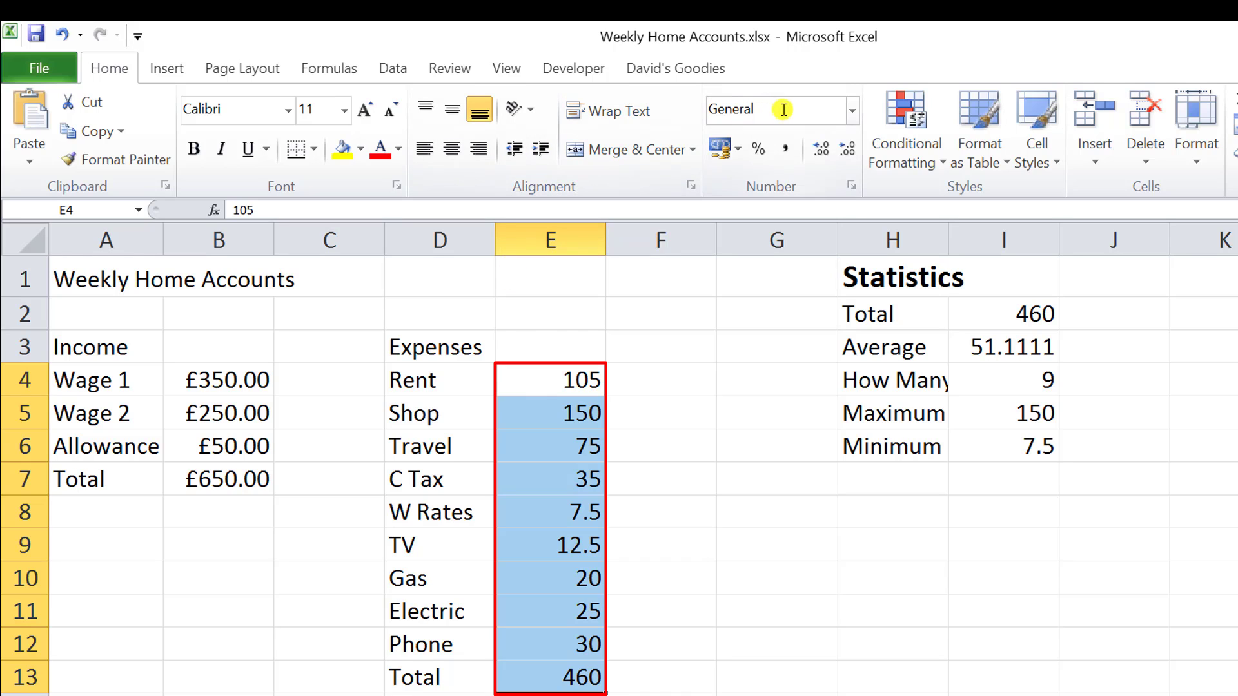
{"action": "left_click", "coordinate": [852, 111]}
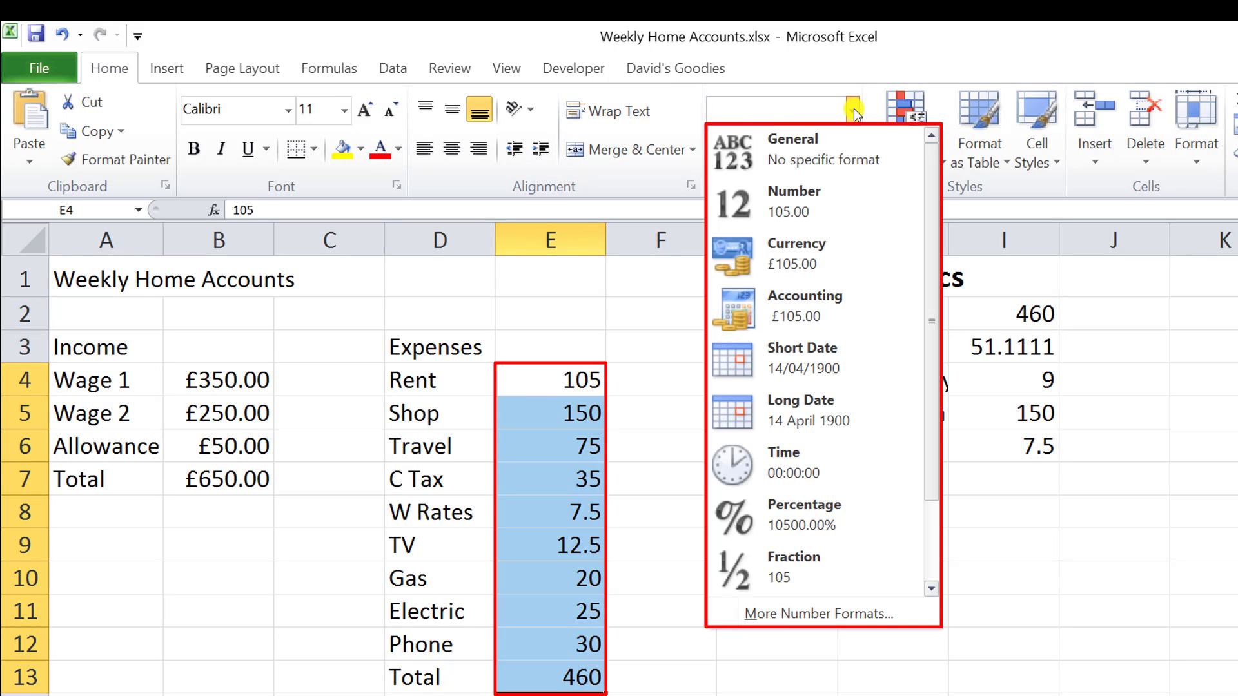
{"action": "left_click", "coordinate": [785, 257]}
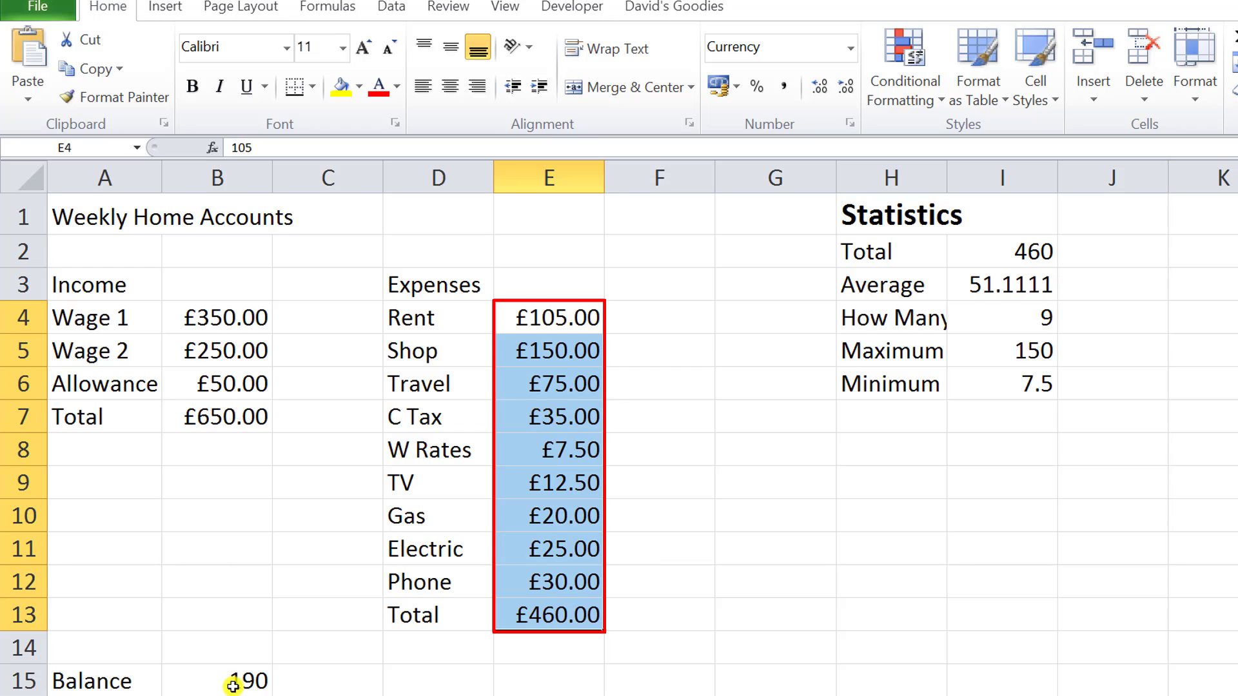
Format the balance in B15 and the statistics total in I2 as Currency.
{"action": "left_click", "coordinate": [232, 685]}
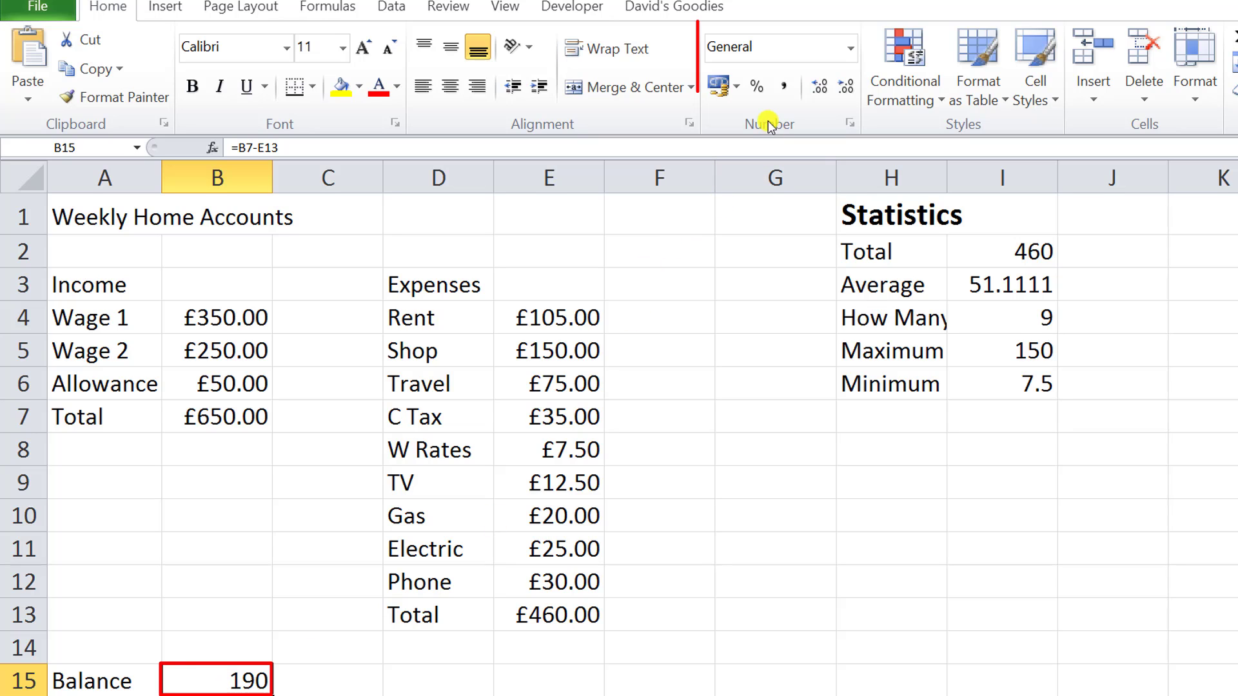
{"action": "left_click", "coordinate": [853, 50]}
{"action": "left_click", "coordinate": [794, 189]}
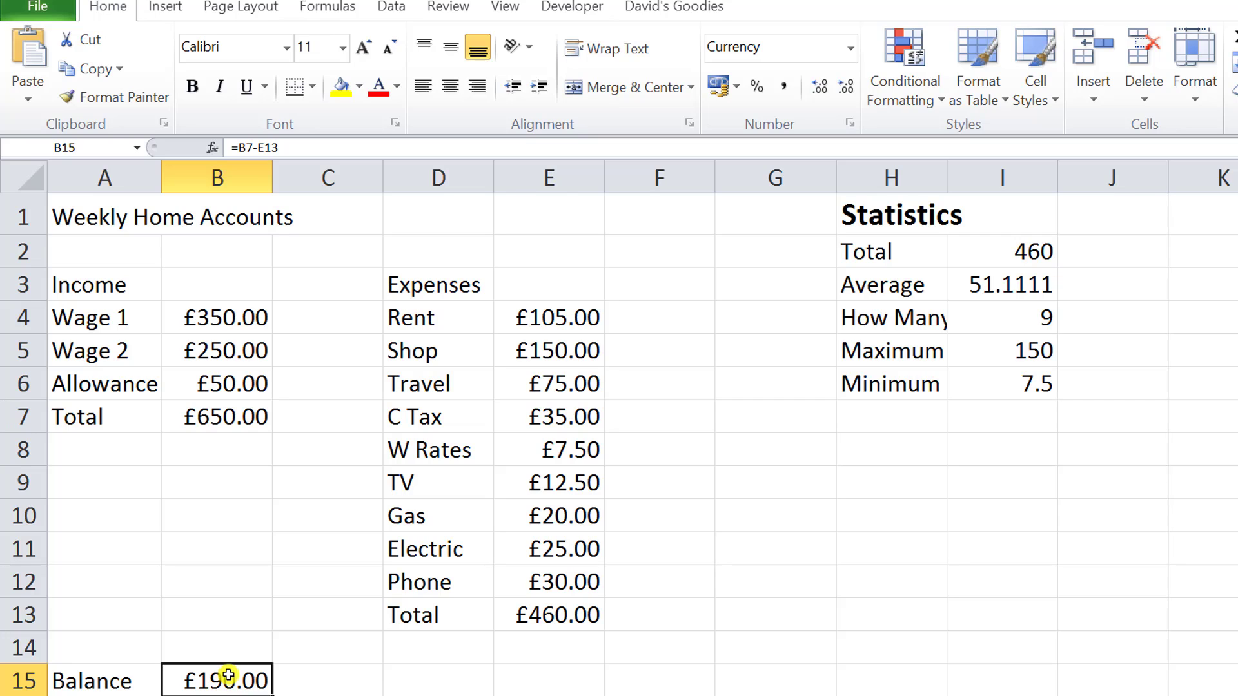
{"action": "left_click", "coordinate": [998, 250]}
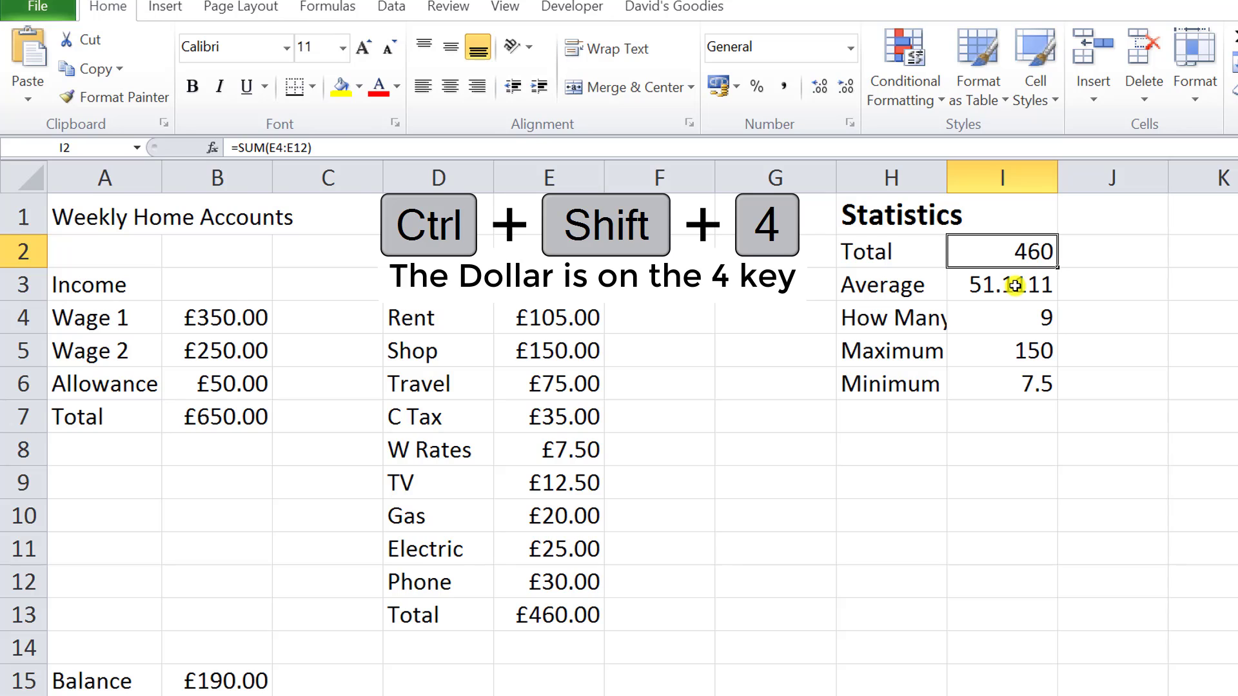
{"action": "key", "text": "ctrl+shift+4"}
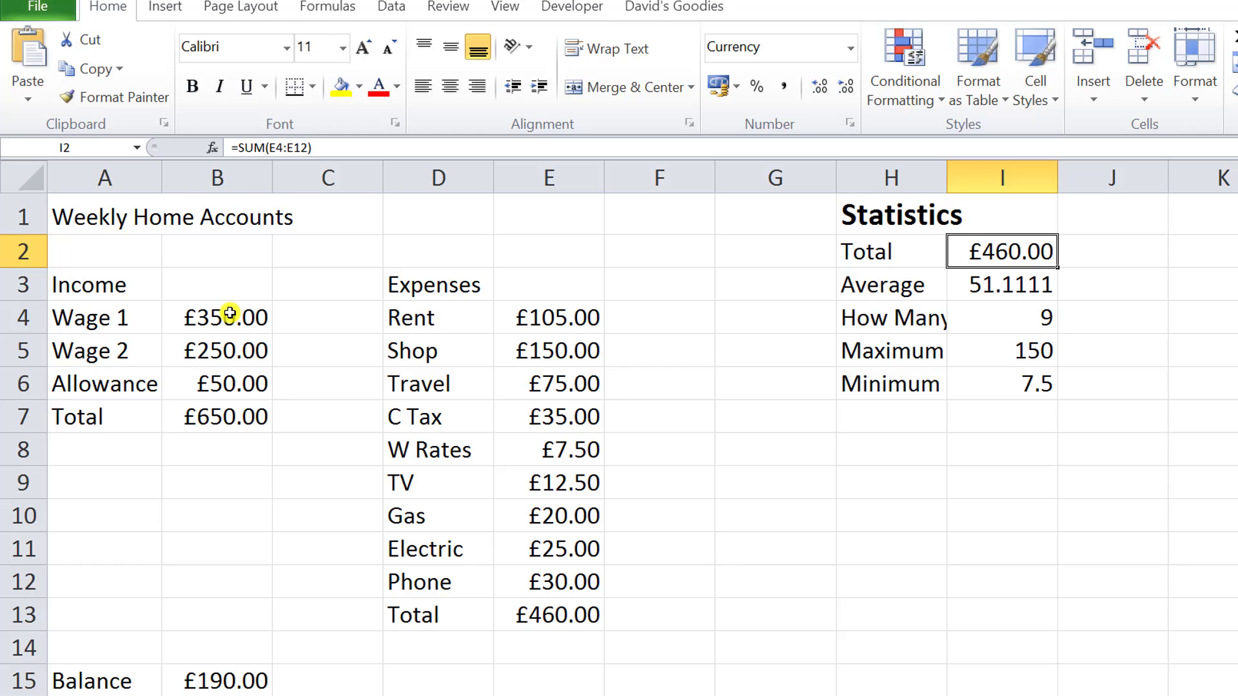
{"action": "left_click_drag", "start_coordinate": [230, 314], "coordinate": [254, 419]}
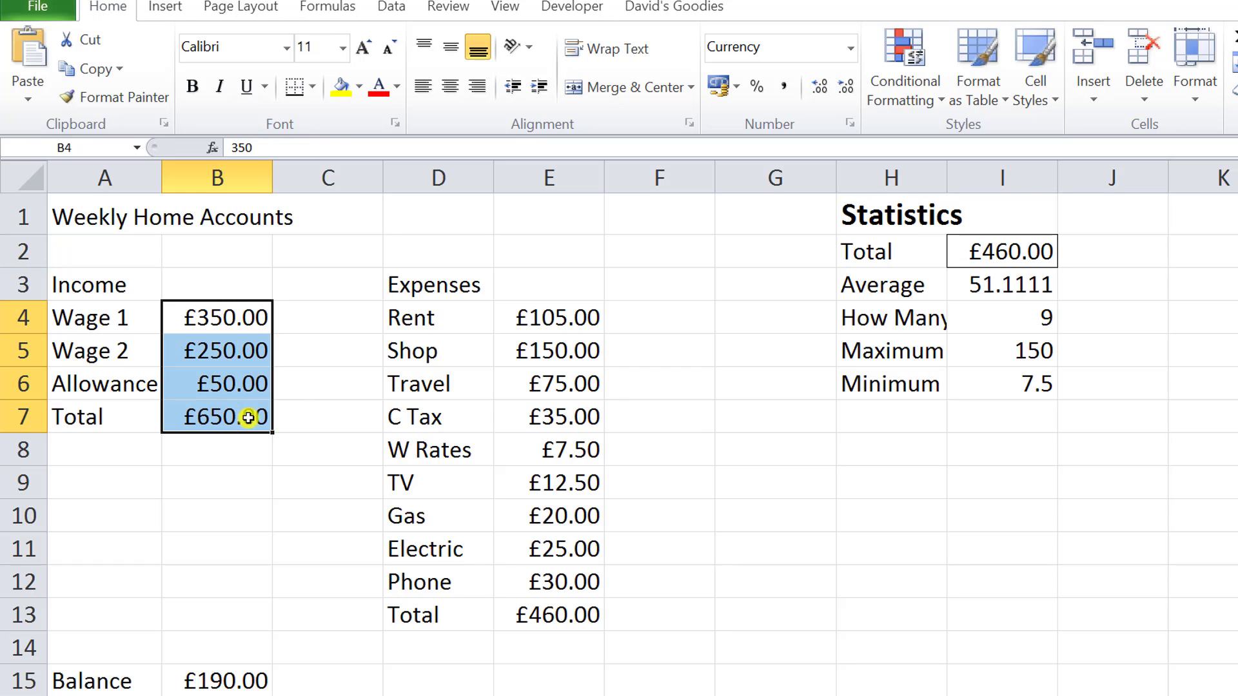
{"action": "left_click", "coordinate": [580, 316]}
{"action": "left_click_drag", "start_coordinate": [580, 316], "coordinate": [583, 610]}
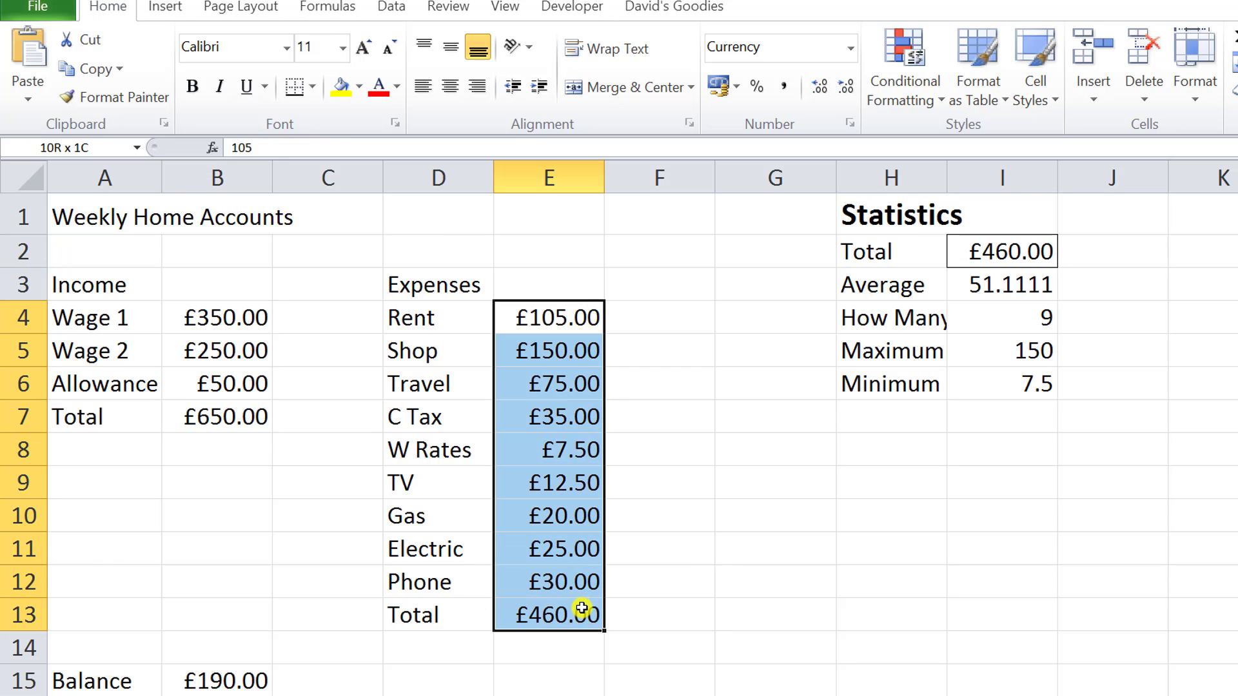
{"action": "left_click", "coordinate": [241, 682]}
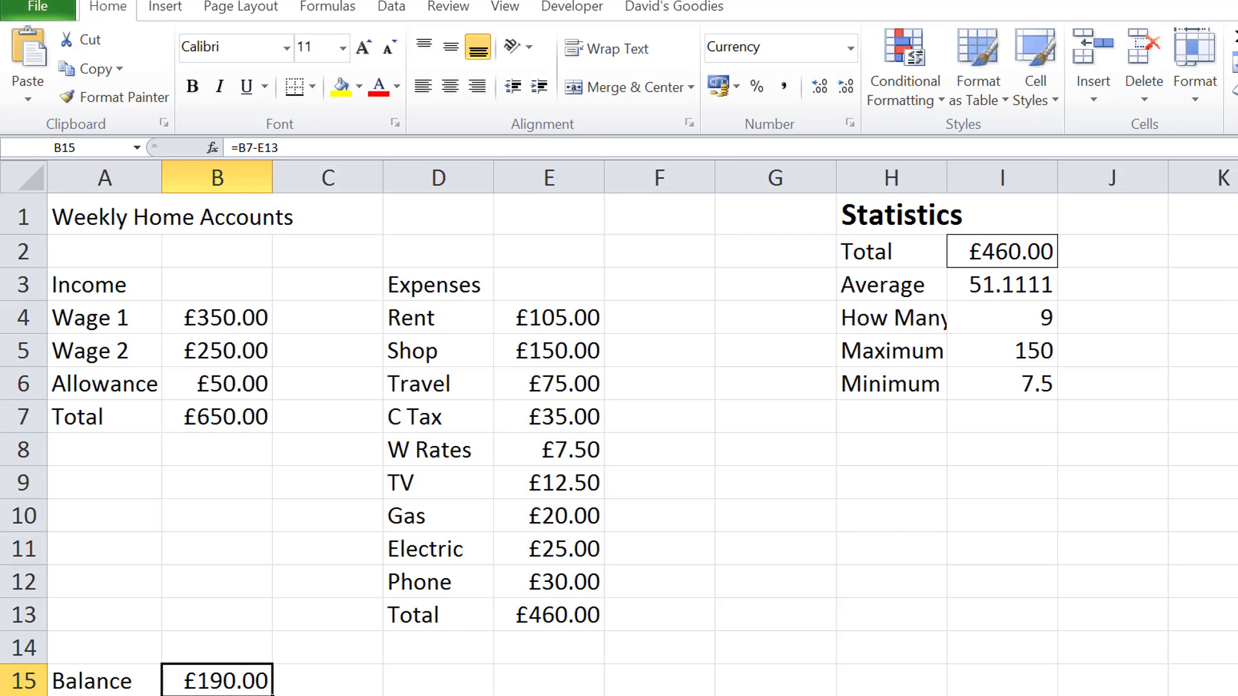
Undo all the number formatting applied to the statistics total, the balance, the expenses and the income amounts.
{"action": "left_click", "coordinate": [998, 261]}
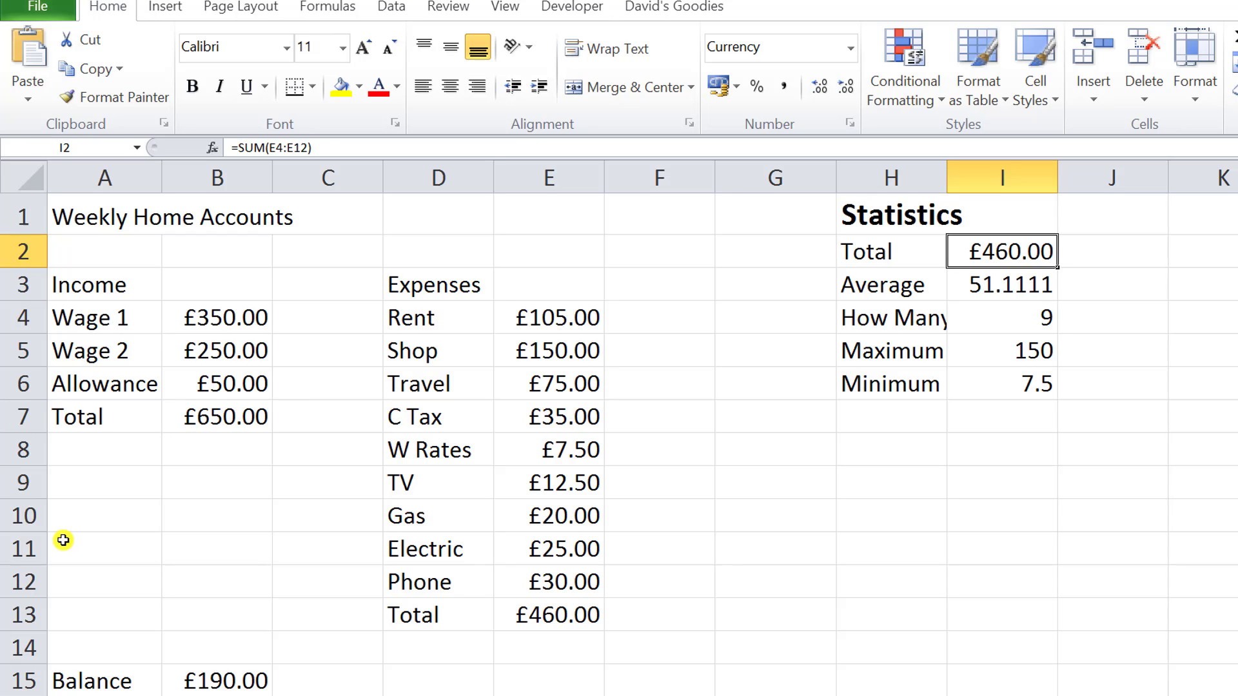
{"action": "key", "text": "ctrl+shift+asciitilde"}
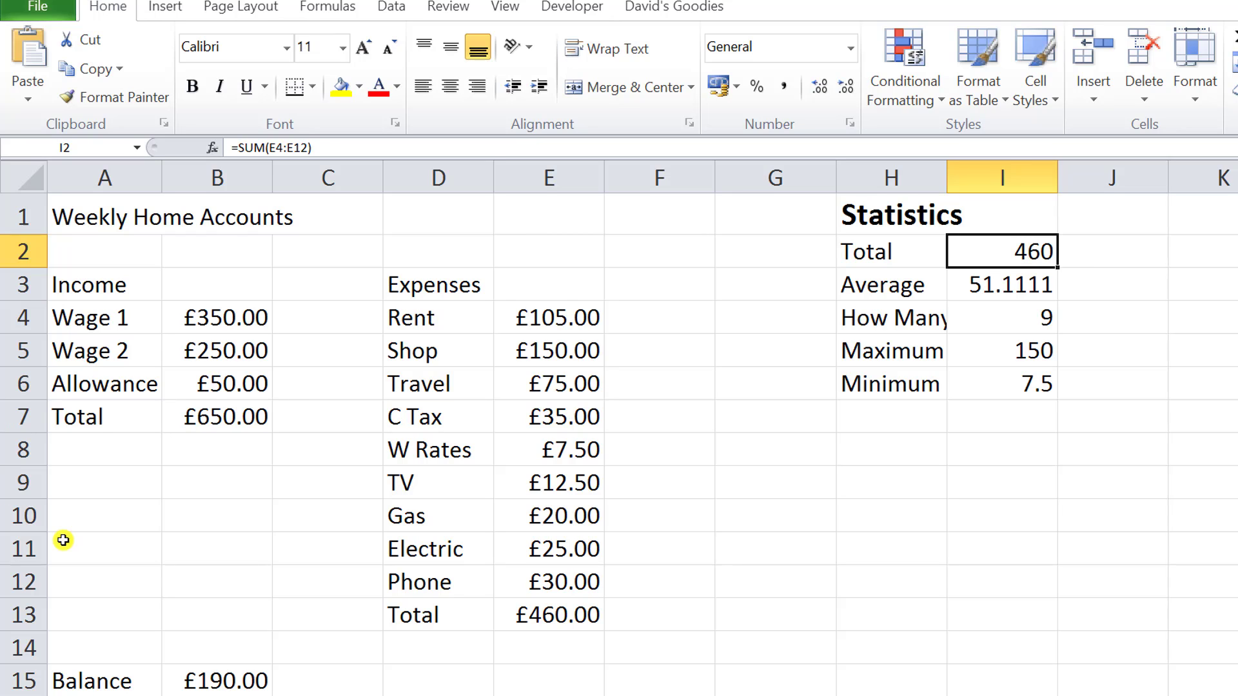
{"action": "key", "text": "ctrl+z"}
{"action": "key", "text": "ctrl+z"}
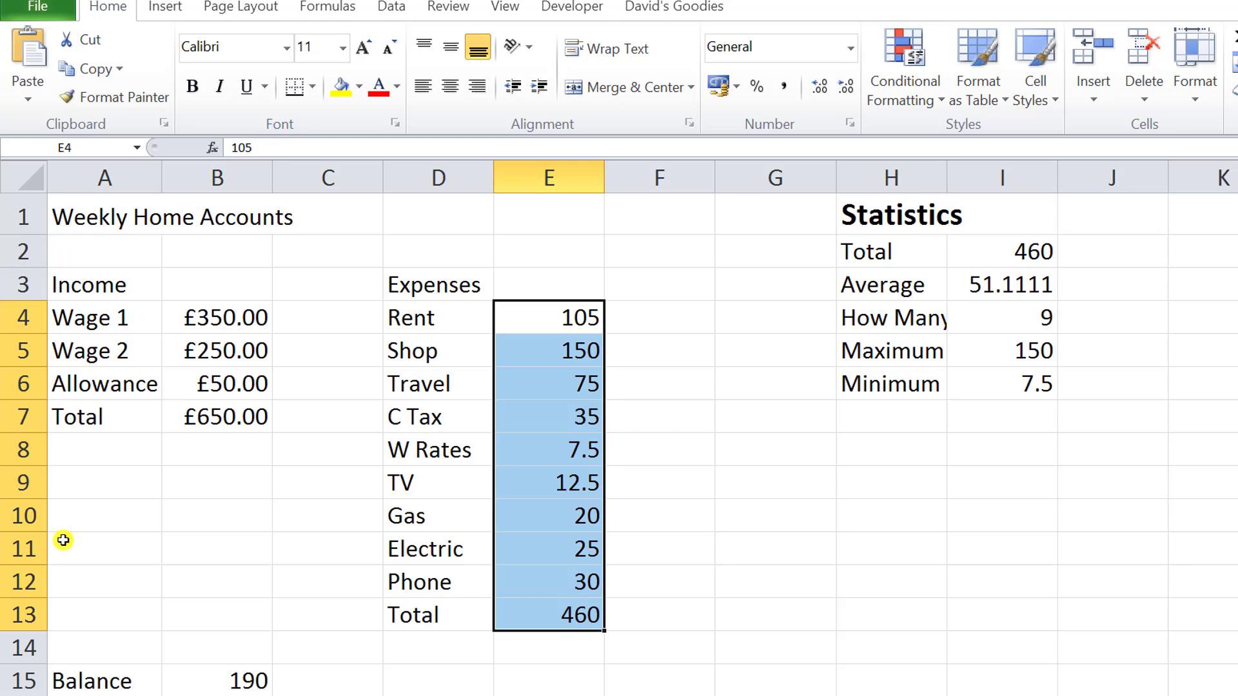
{"action": "key", "text": "ctrl+z"}
{"action": "key", "text": "ctrl+z"}
{"action": "key", "text": "ctrl+z"}
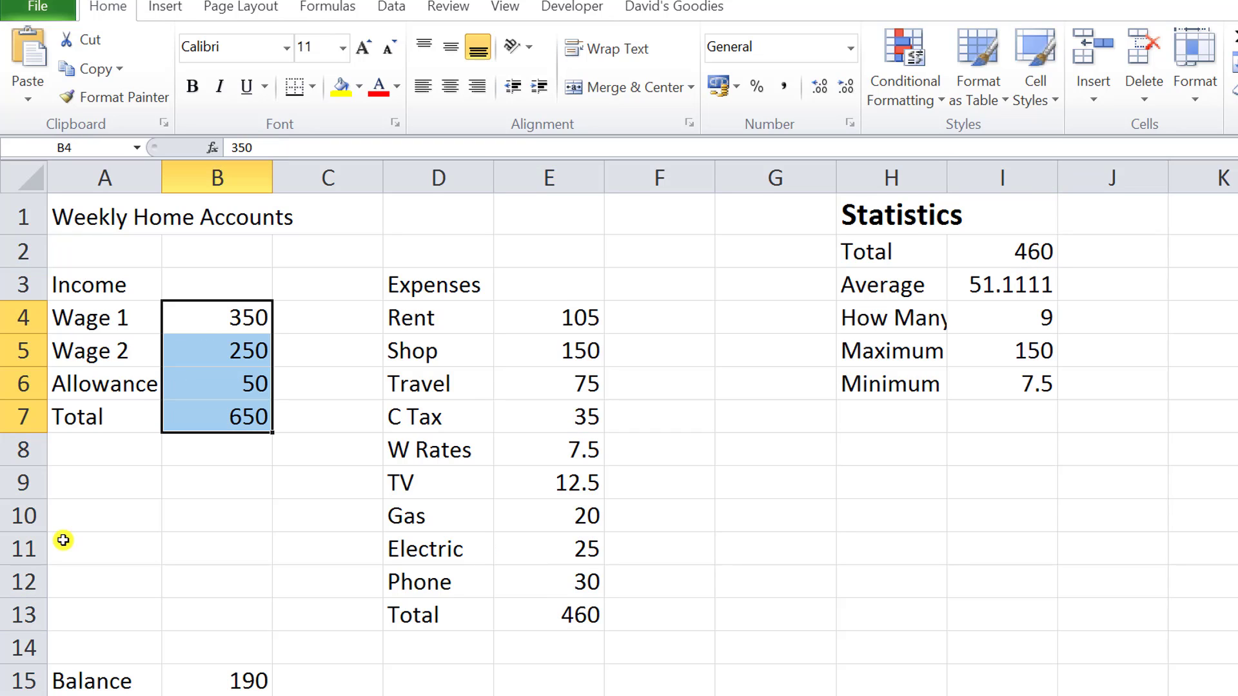
Select B4:B7, B15, E4:E13 and I2 together and format them all as Currency.
{"action": "left_click", "coordinate": [282, 312]}
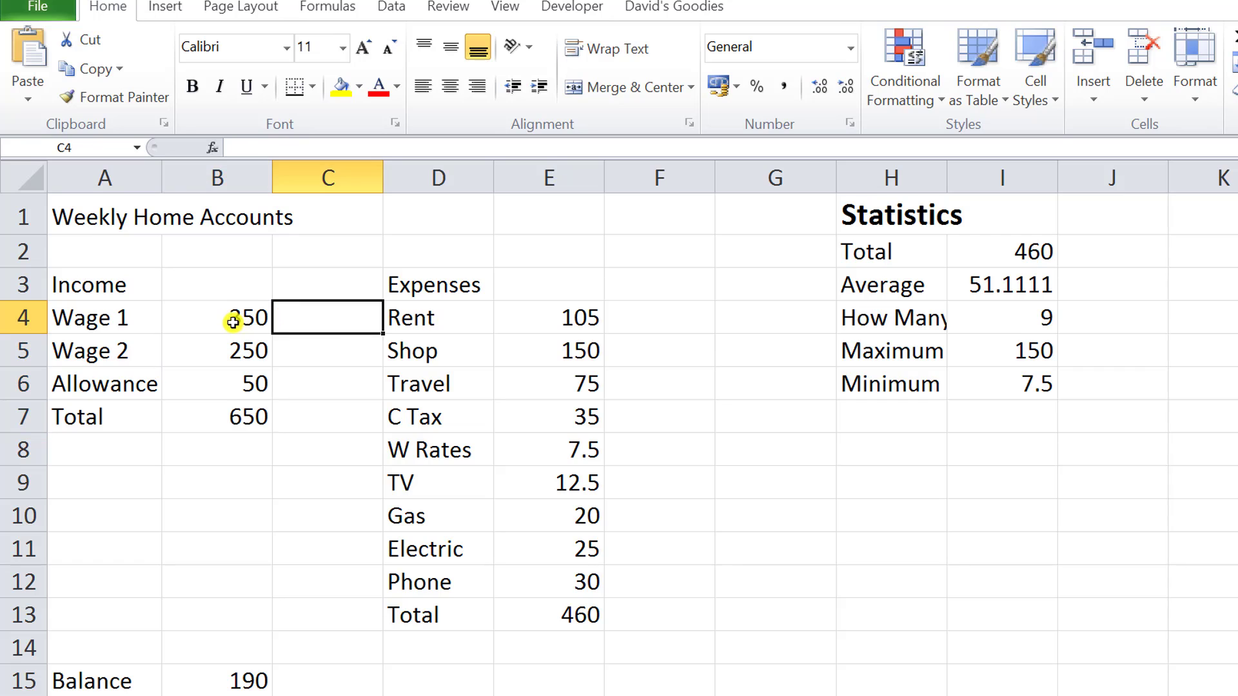
{"action": "left_click", "coordinate": [228, 321]}
{"action": "left_click_drag", "start_coordinate": [228, 330], "coordinate": [225, 419]}
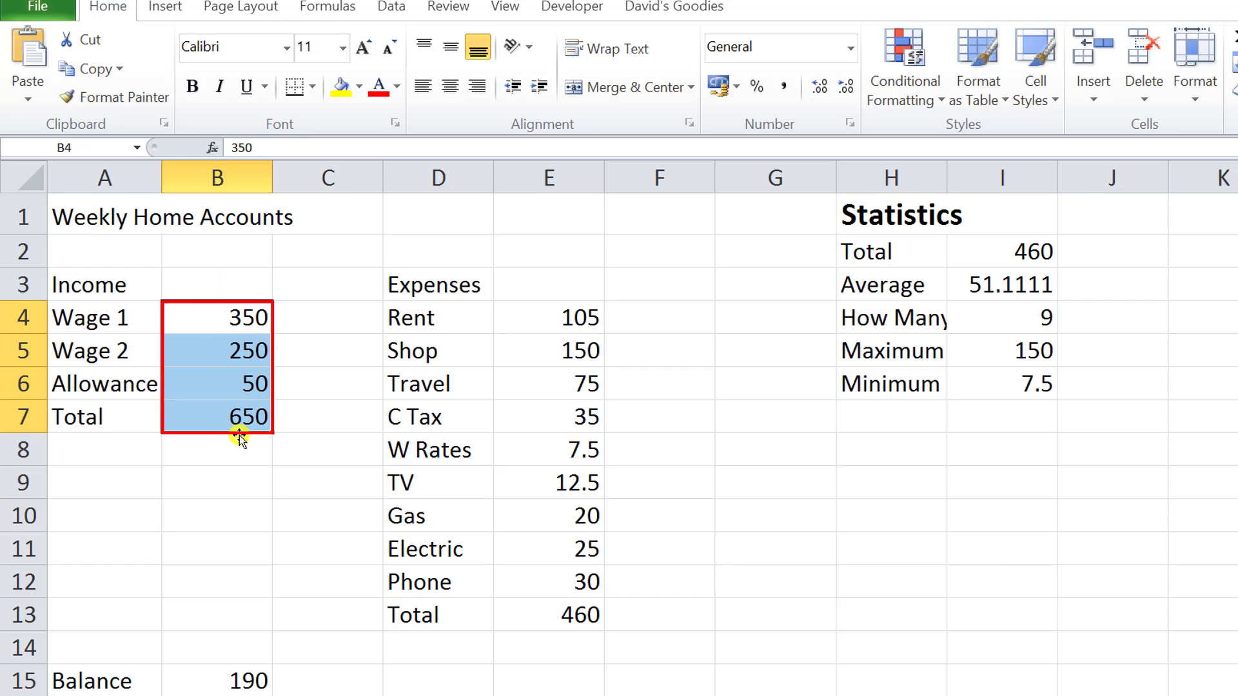
{"action": "key", "text": "ctrl"}
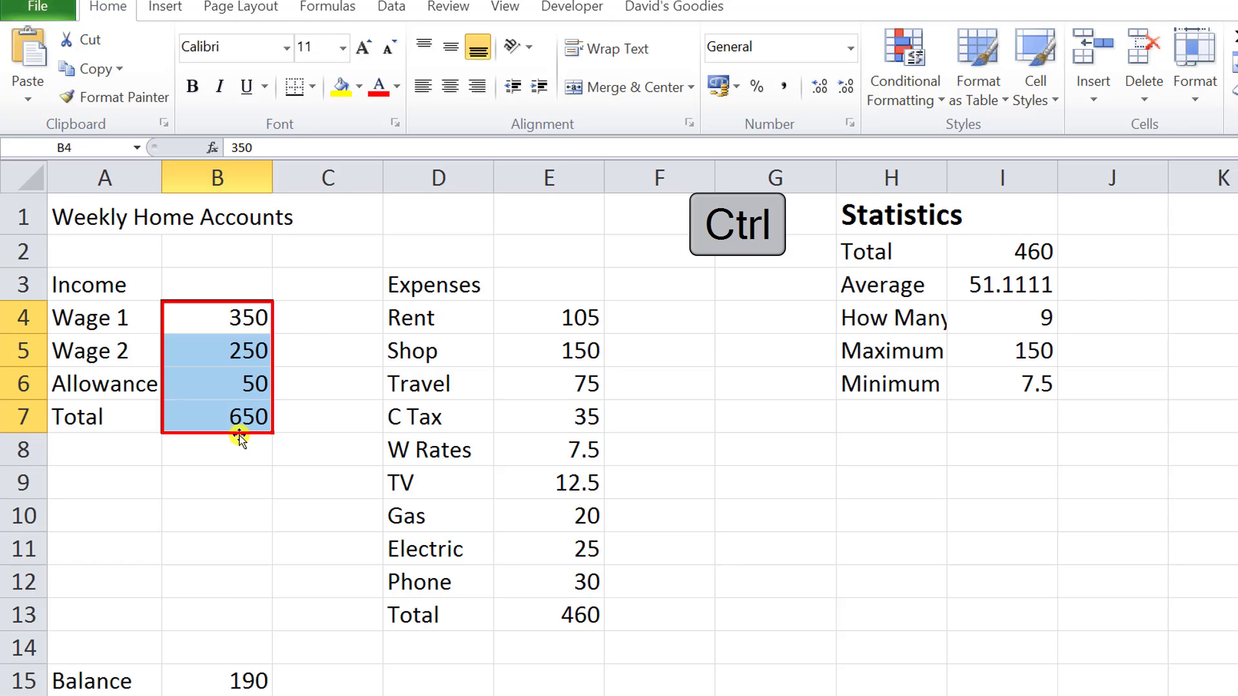
{"action": "left_click", "coordinate": [229, 685], "text": "ctrl"}
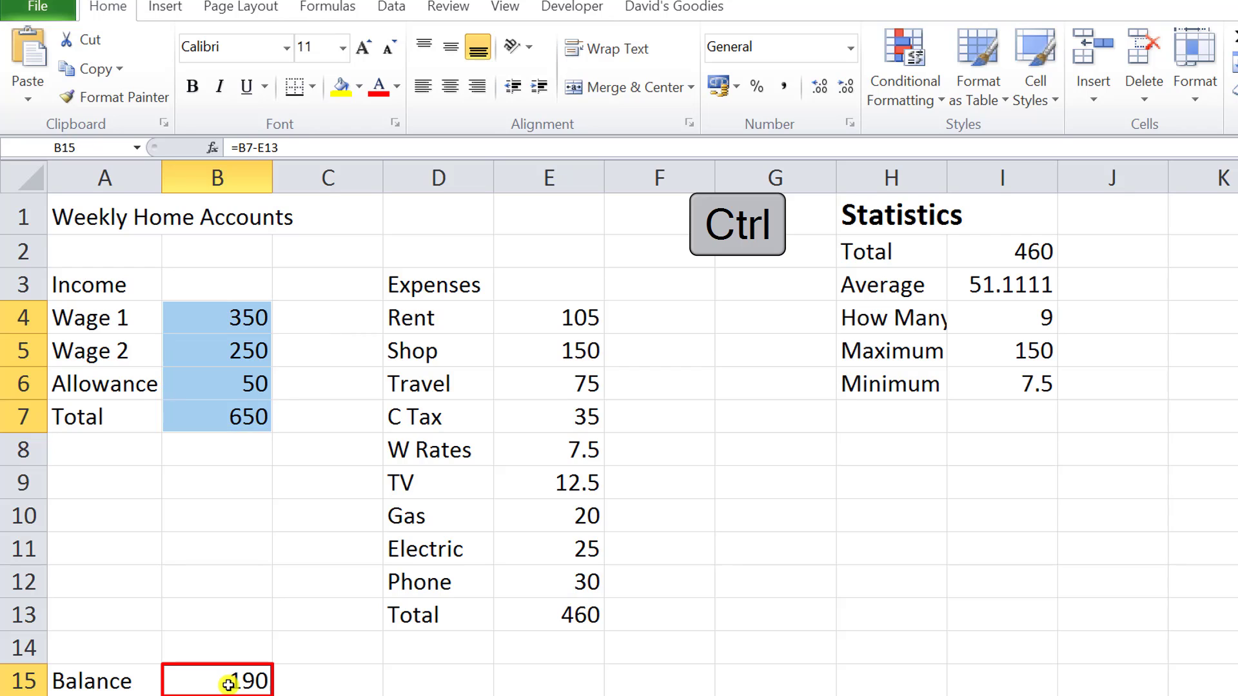
{"action": "left_click_drag", "start_coordinate": [566, 324], "coordinate": [571, 607]}
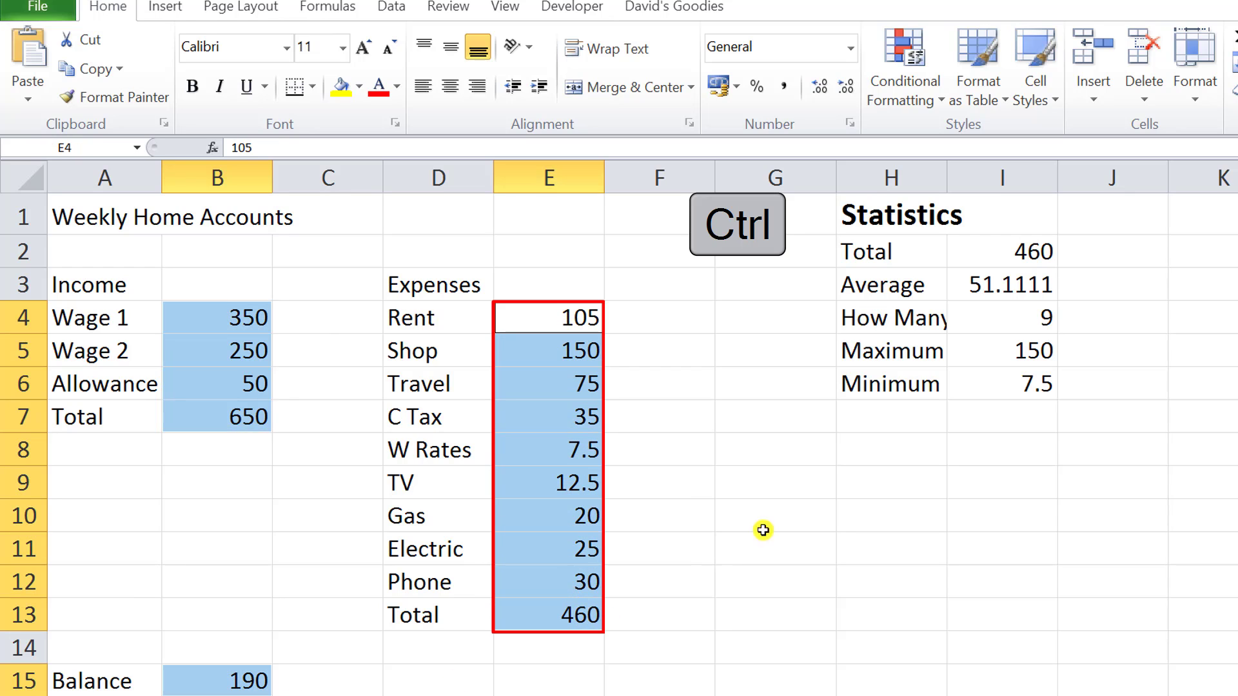
{"action": "left_click", "coordinate": [972, 251], "text": "ctrl"}
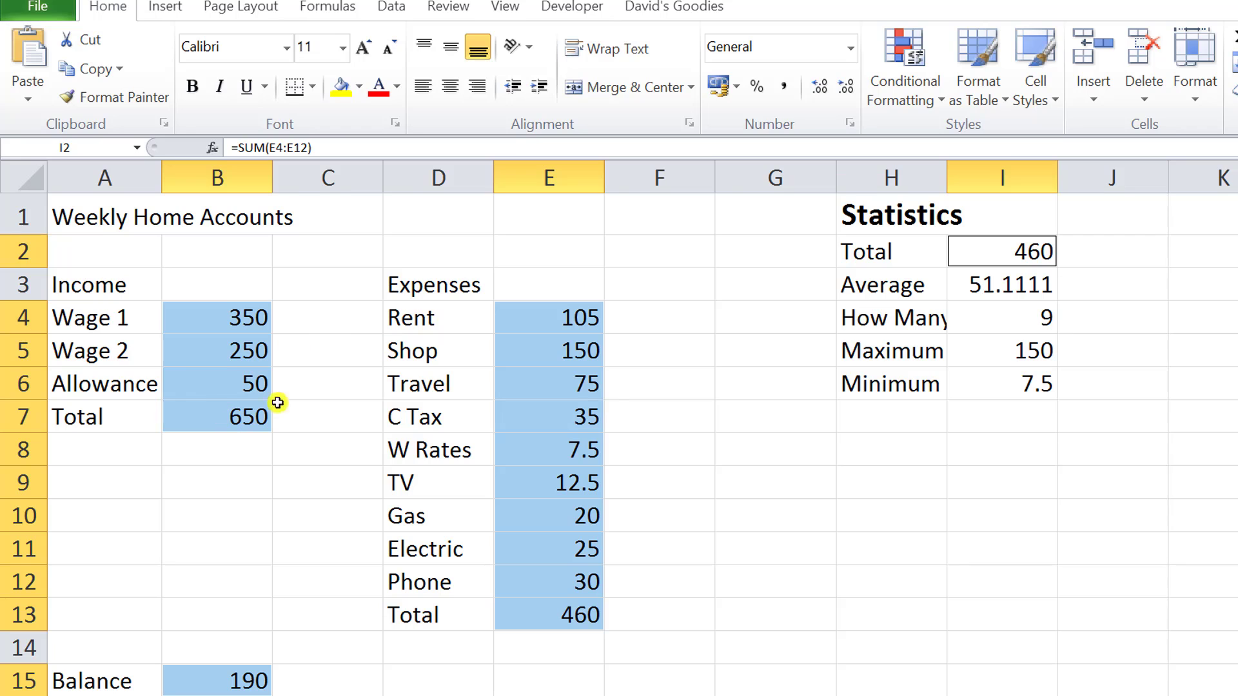
{"action": "left_click", "coordinate": [851, 48]}
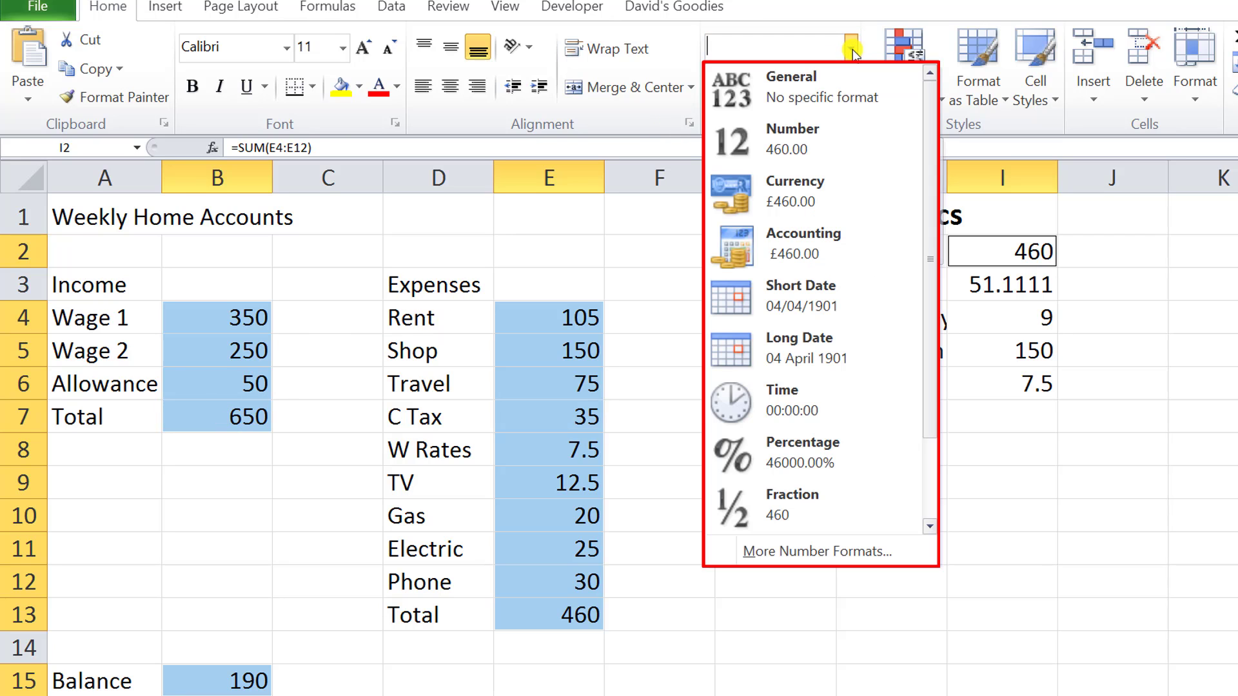
{"action": "left_click", "coordinate": [793, 195]}
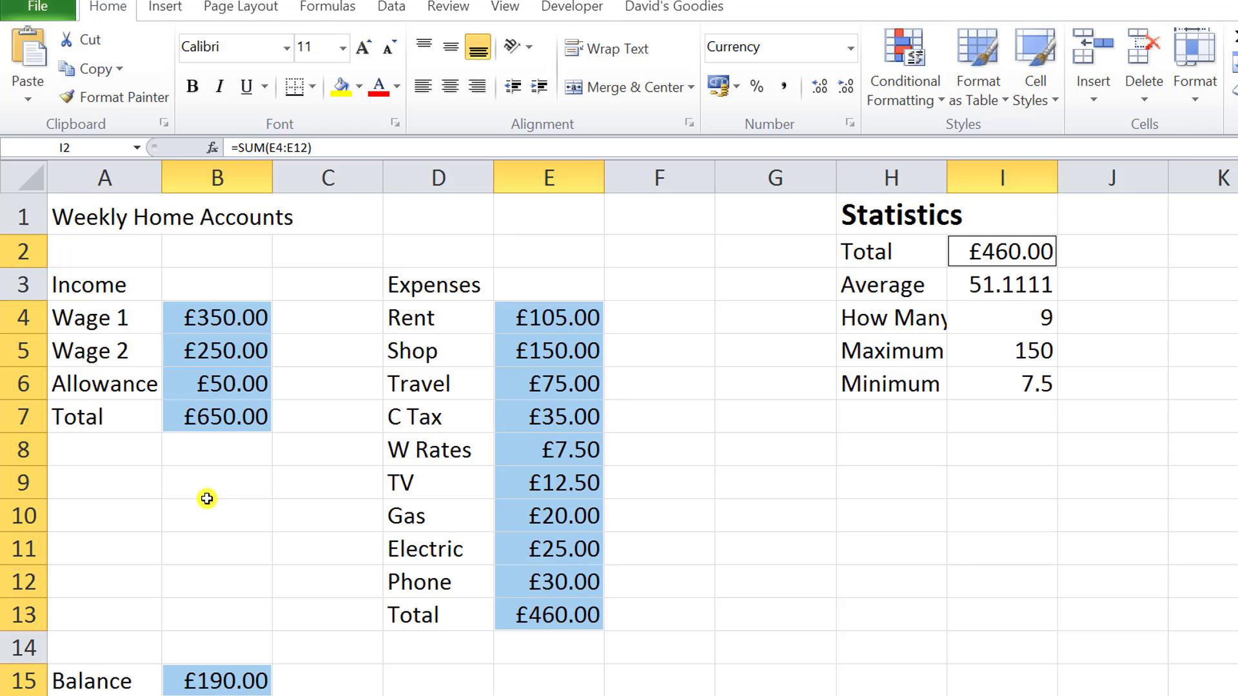
Make the Income and Expenses headings, both Total rows (A7:B7 and D13:E13) and the Balance row A15:B15 bold.
{"action": "left_click", "coordinate": [102, 290]}
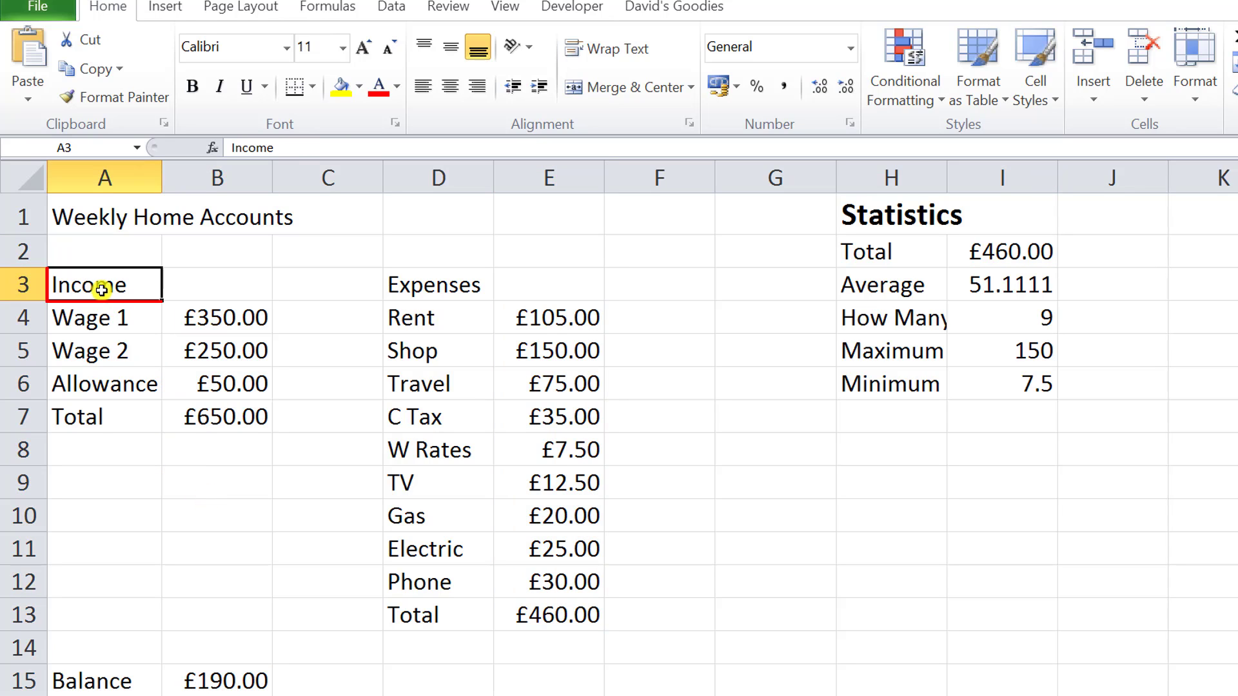
{"action": "key", "text": "ctrl"}
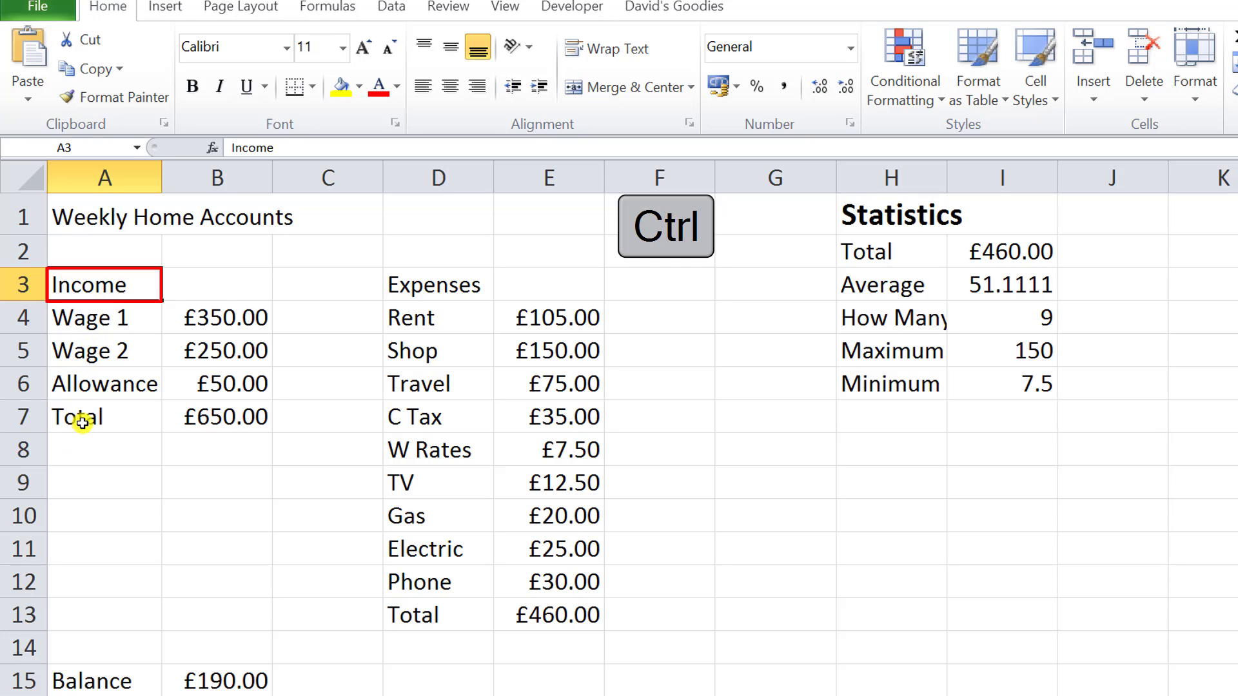
{"action": "left_click_drag", "start_coordinate": [82, 423], "coordinate": [209, 421]}
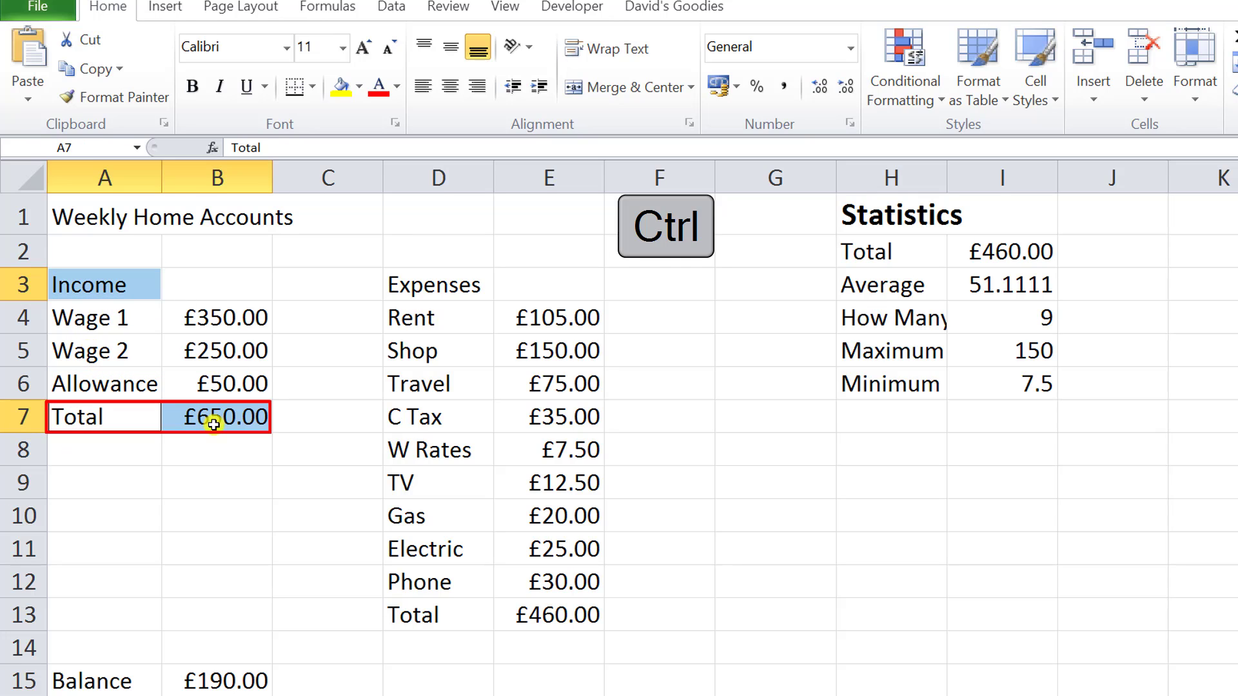
{"action": "left_click", "coordinate": [436, 286], "text": "ctrl"}
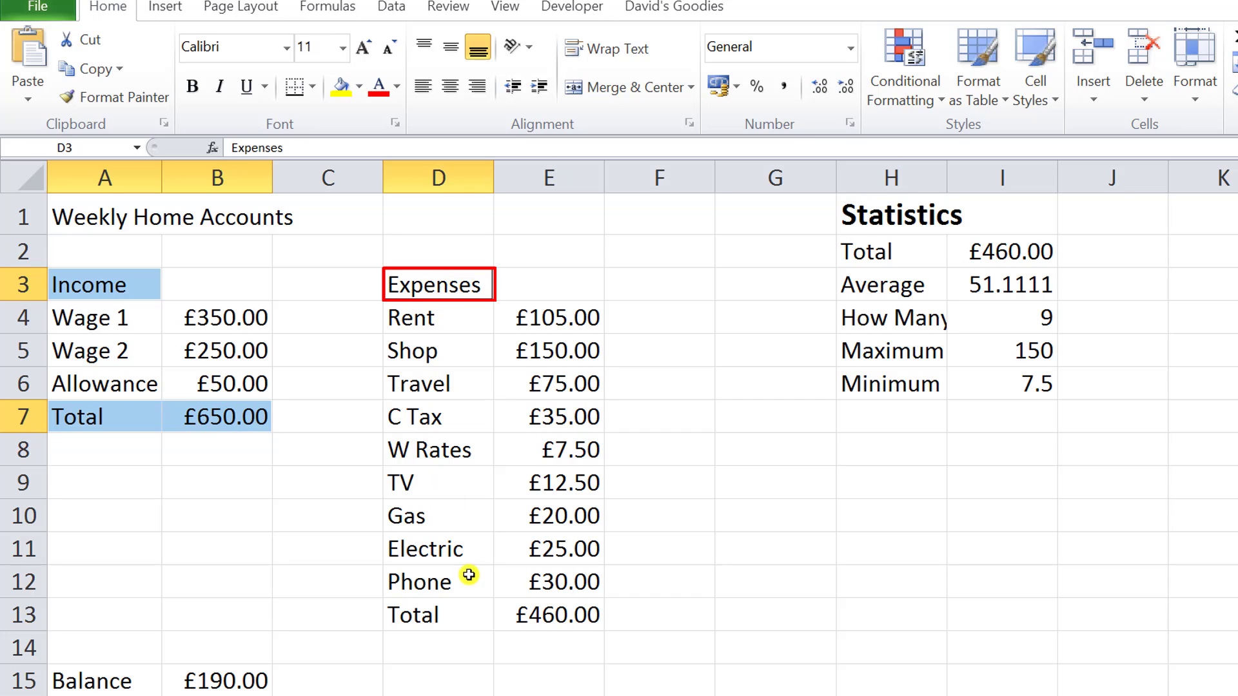
{"action": "left_click", "coordinate": [429, 620], "text": "ctrl"}
{"action": "left_click_drag", "start_coordinate": [429, 622], "coordinate": [552, 610]}
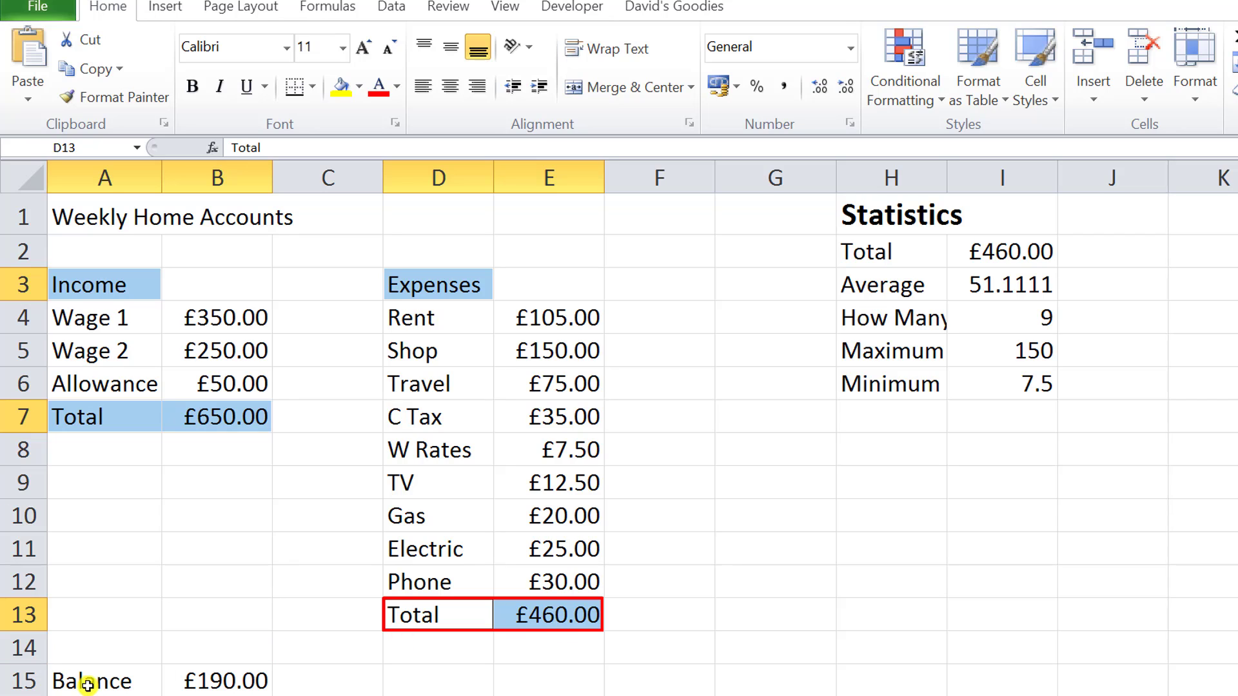
{"action": "left_click_drag", "start_coordinate": [88, 686], "coordinate": [228, 679]}
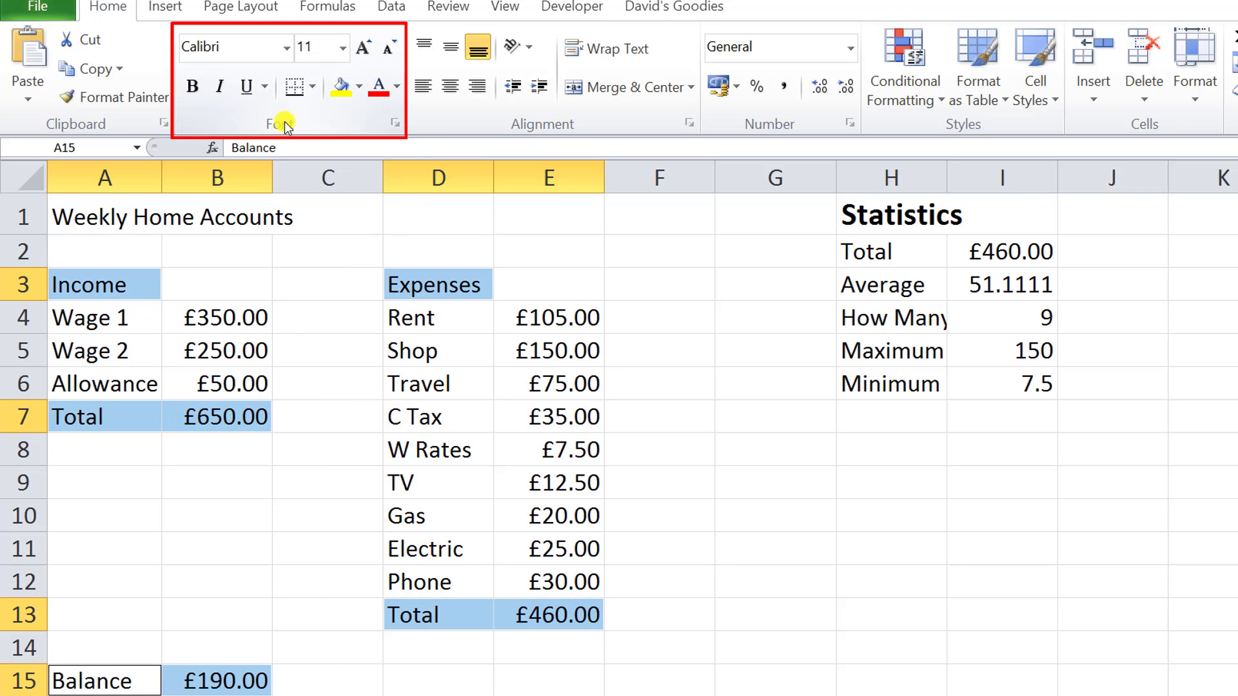
{"action": "left_click", "coordinate": [194, 87]}
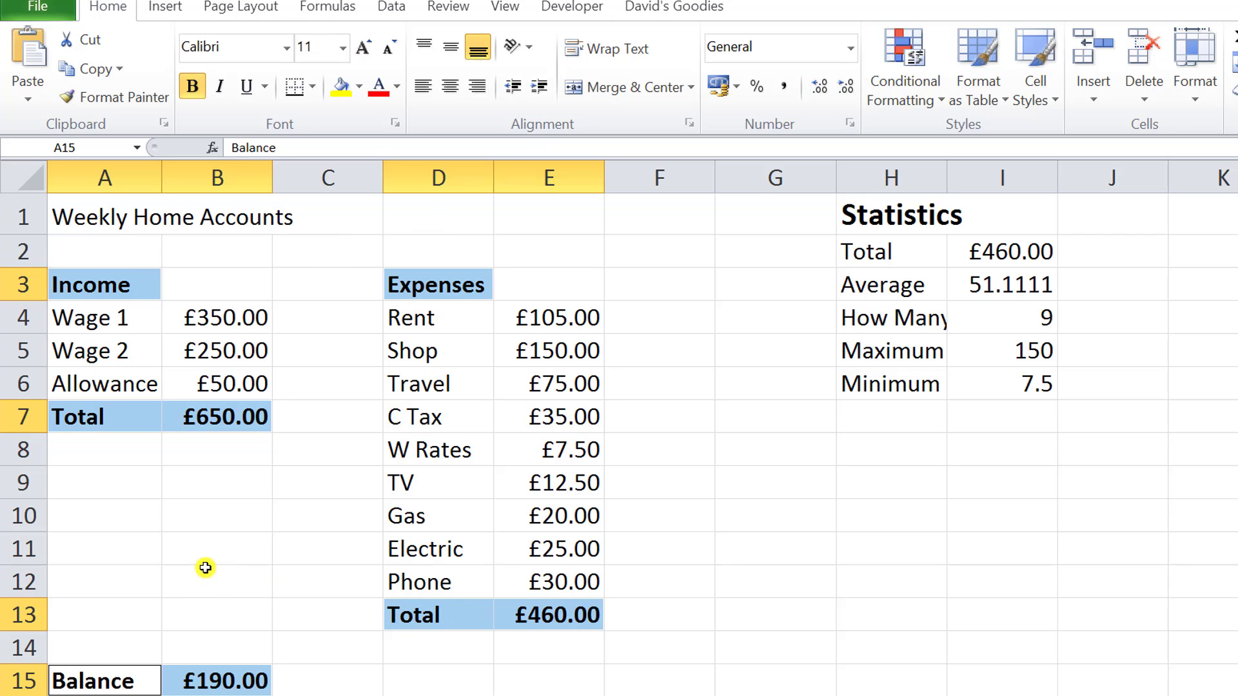
{"action": "left_click", "coordinate": [123, 452]}
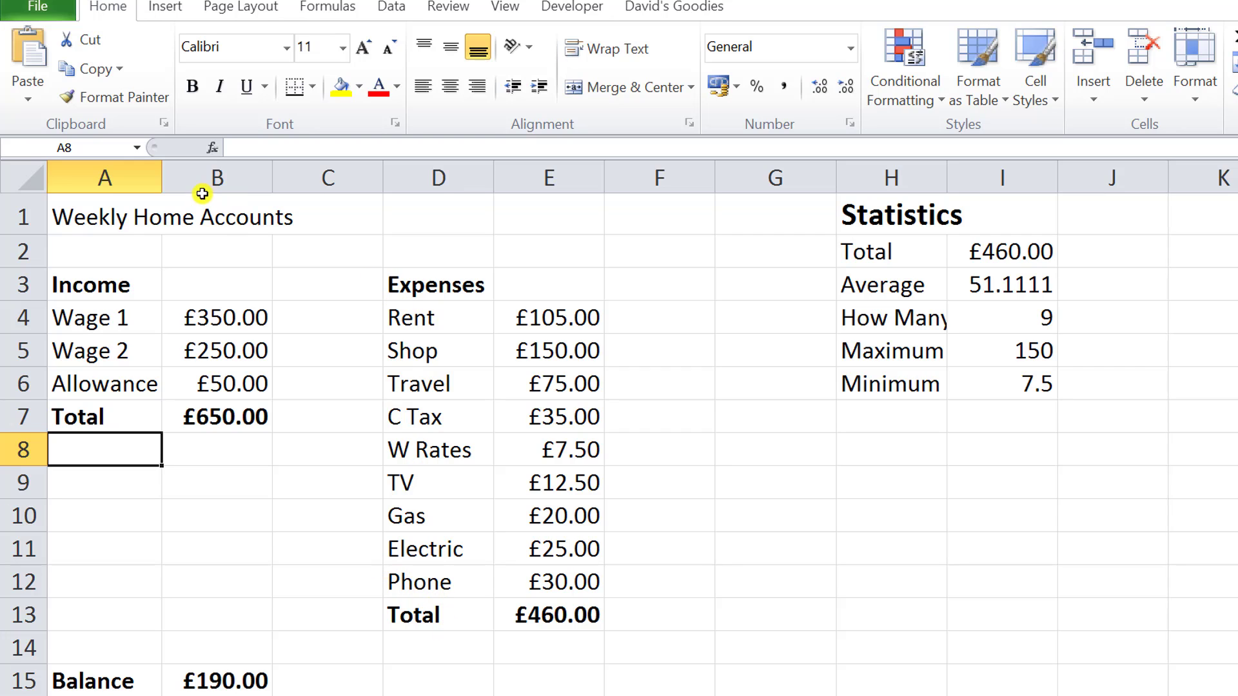
Merge and center the Weekly Home Accounts title across A1:E1.
{"action": "left_click", "coordinate": [91, 215]}
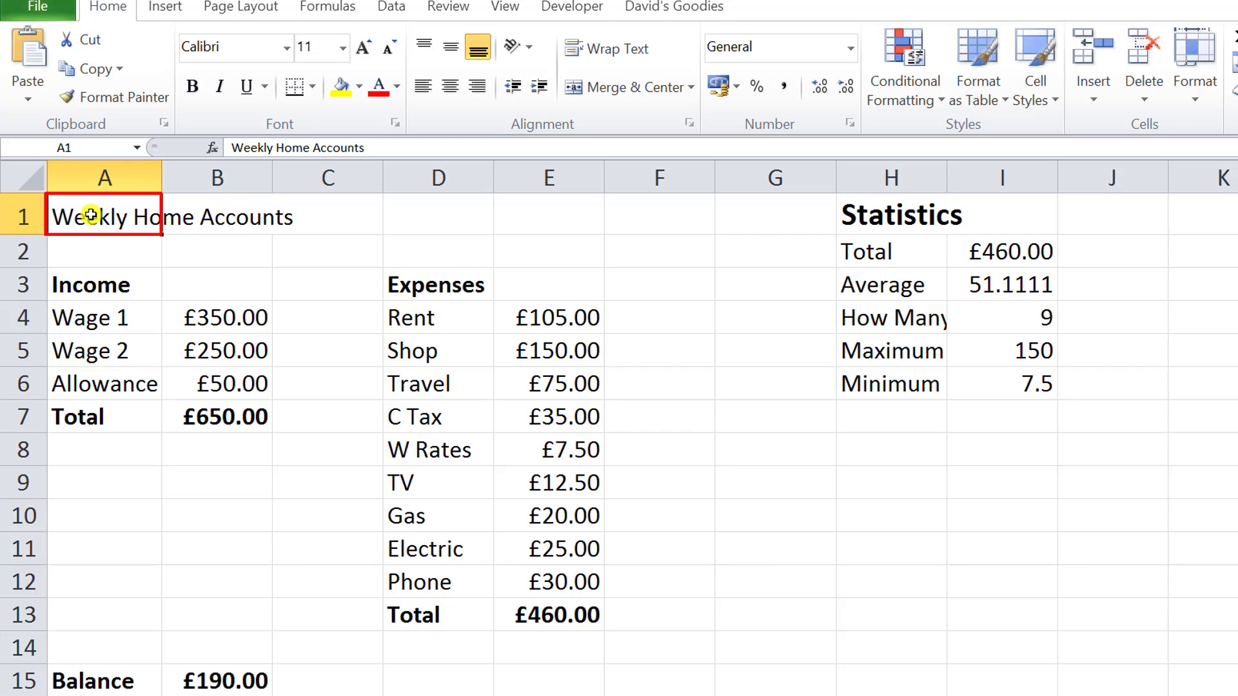
{"action": "left_click_drag", "start_coordinate": [90, 216], "coordinate": [548, 219]}
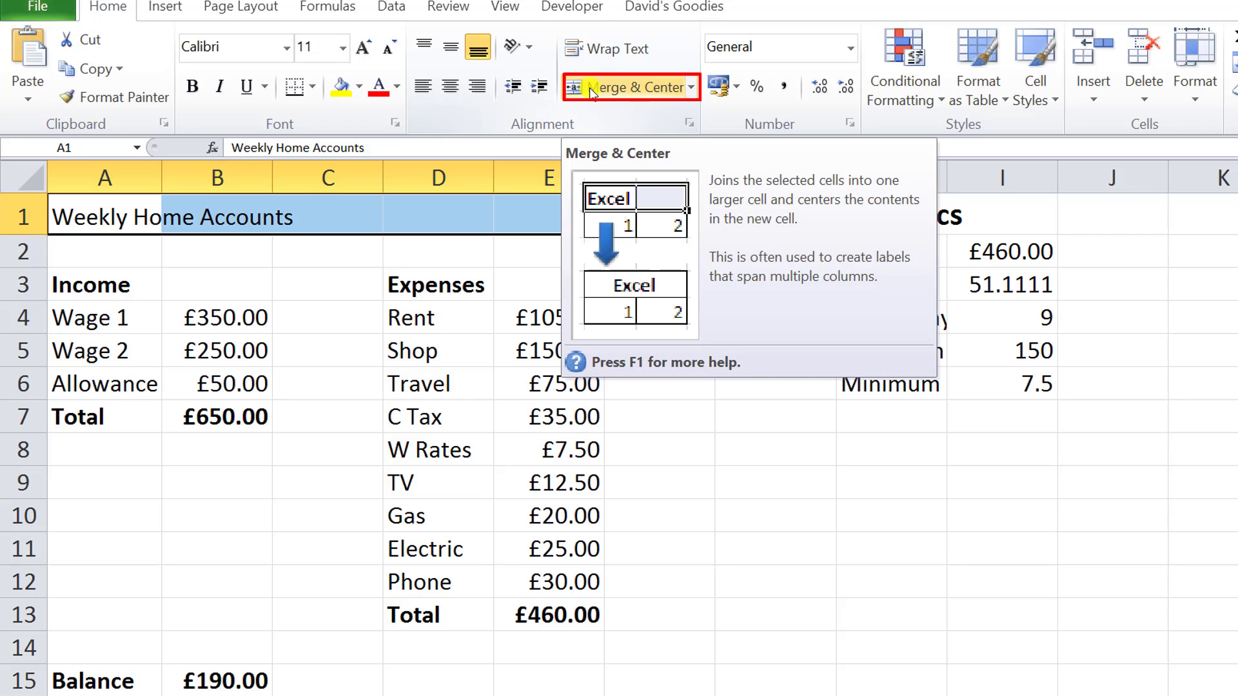
{"action": "left_click", "coordinate": [692, 87]}
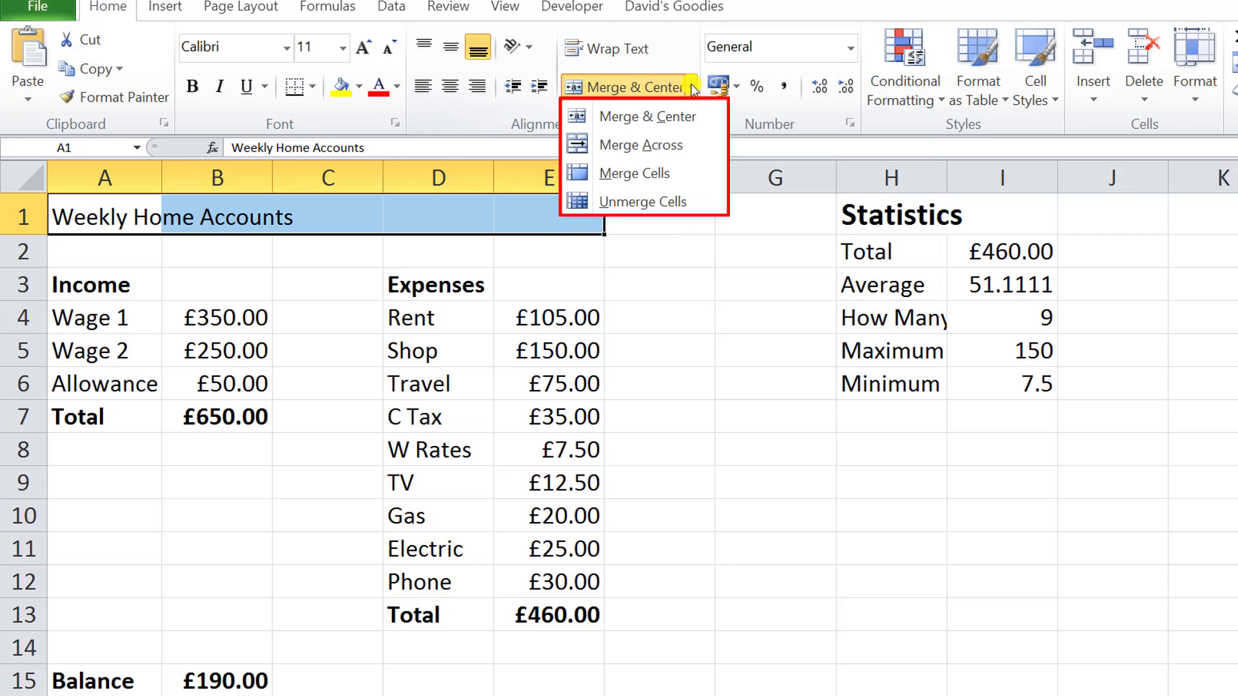
{"action": "left_click", "coordinate": [637, 118]}
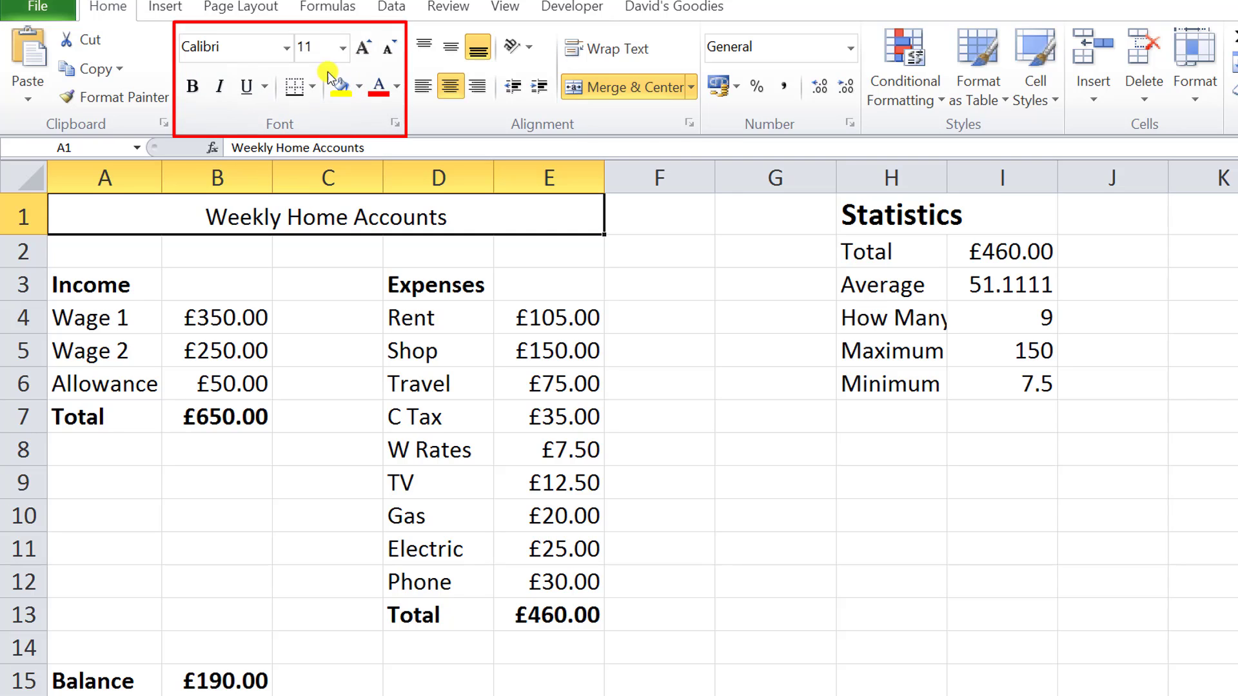
Increase the Weekly Home Accounts title to font size 14 and make it bold.
{"action": "left_click", "coordinate": [364, 49]}
{"action": "left_click", "coordinate": [365, 48]}
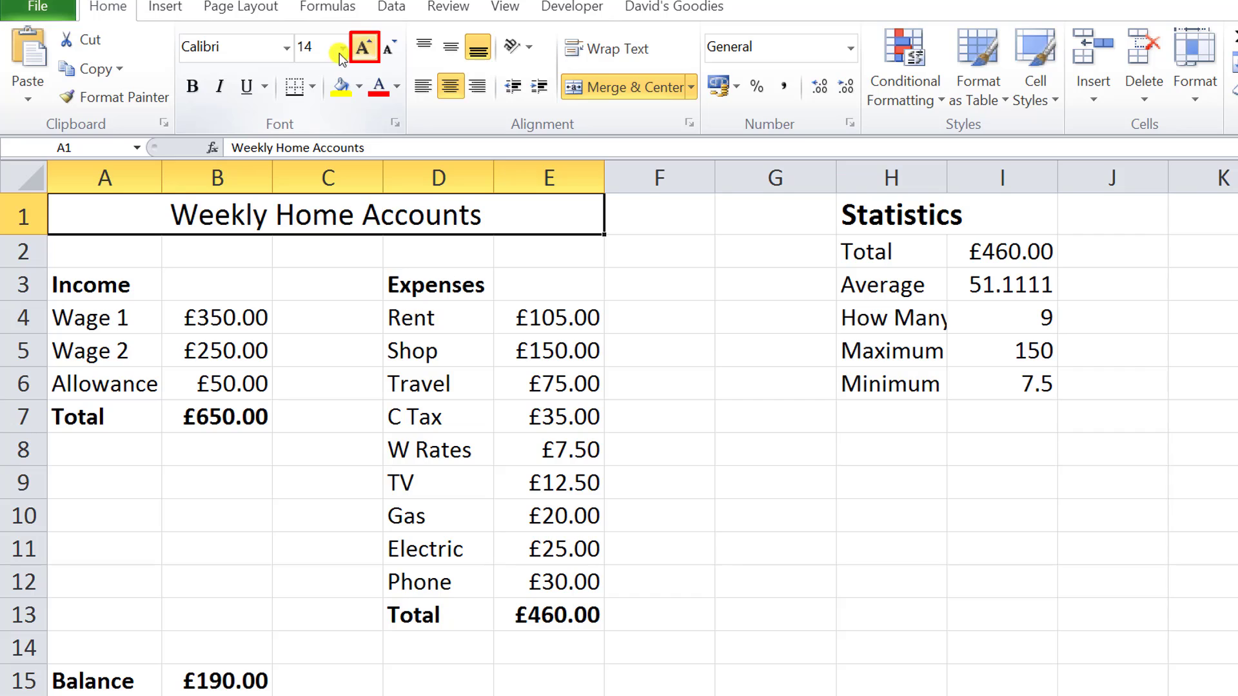
{"action": "left_click", "coordinate": [194, 90]}
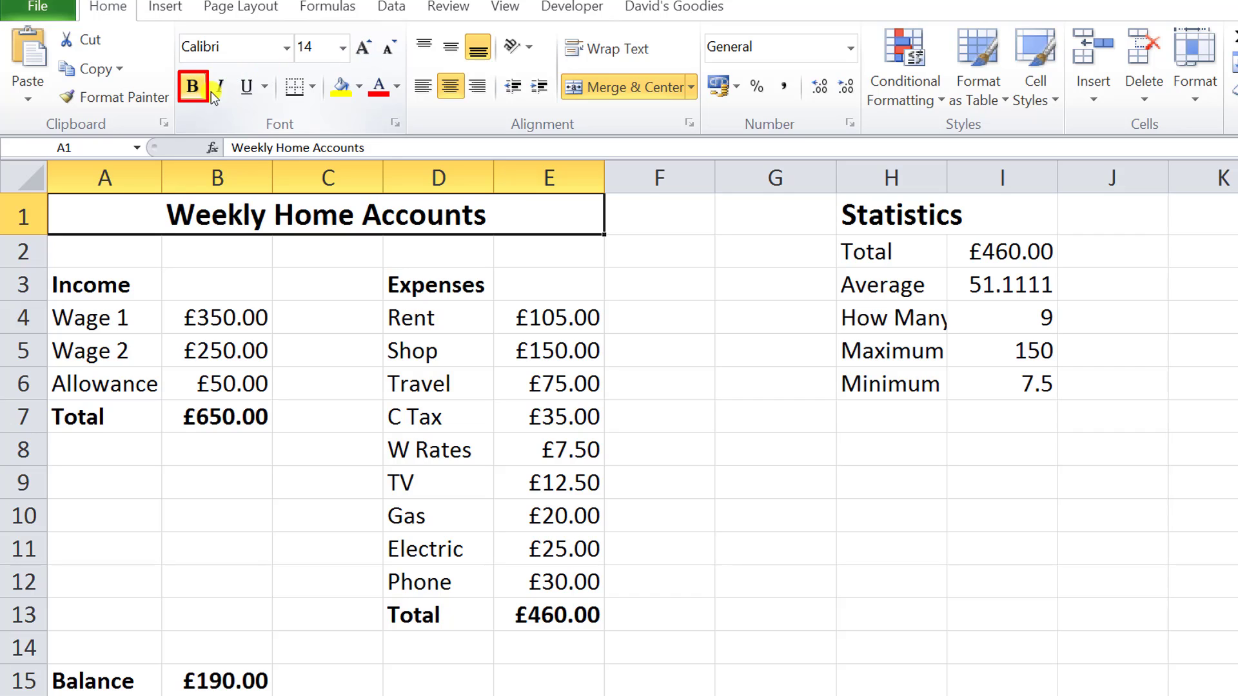
Color the Weekly Home Accounts title text bright blue, choosing the shade from the additional standard colors.
{"action": "left_click", "coordinate": [395, 86]}
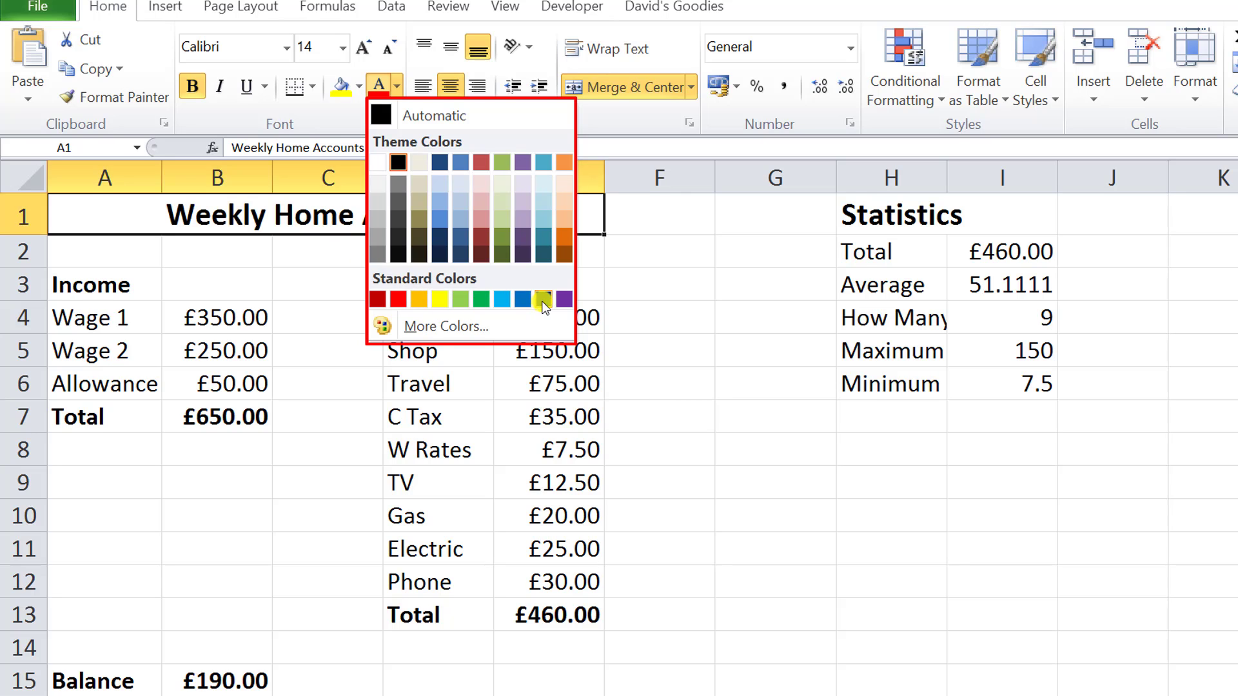
{"action": "left_click", "coordinate": [441, 327]}
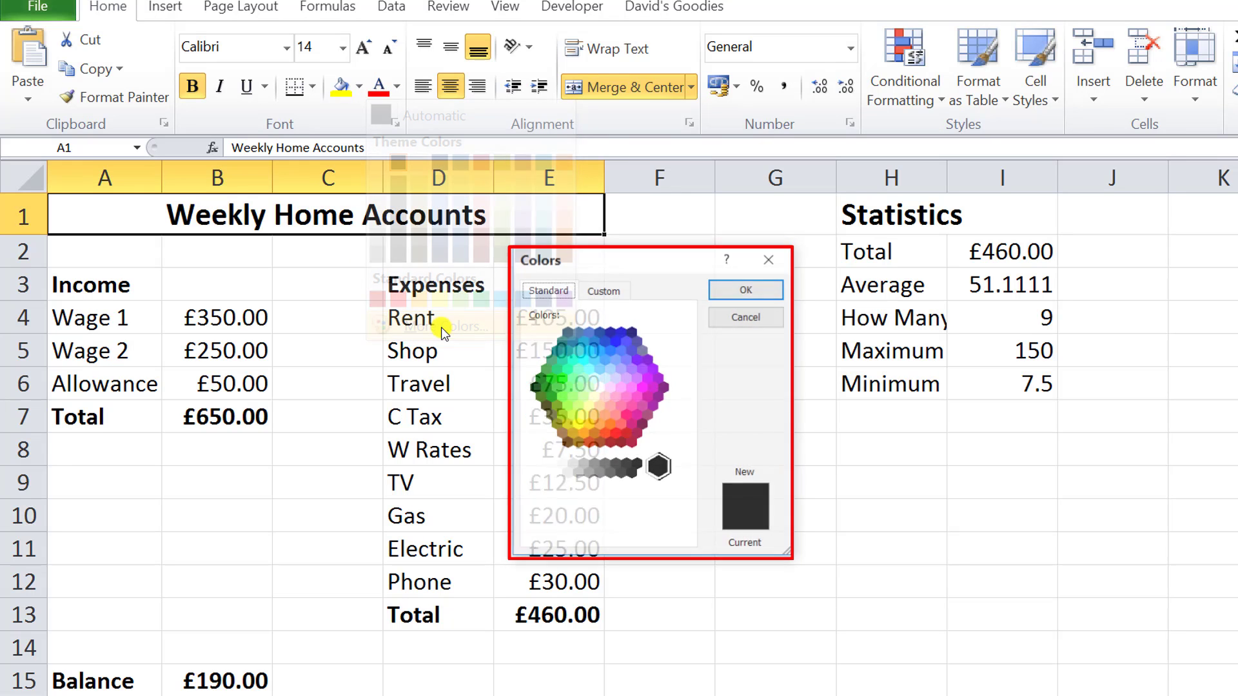
{"action": "left_click_drag", "start_coordinate": [607, 266], "coordinate": [314, 176]}
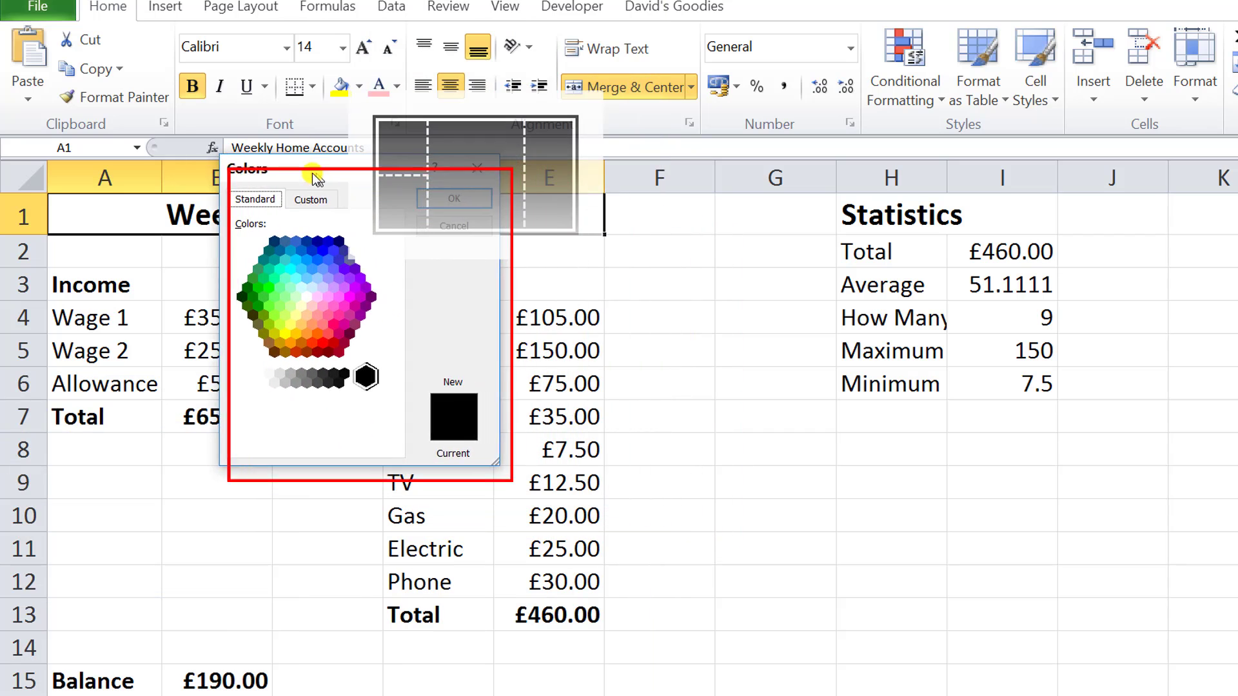
{"action": "left_click", "coordinate": [306, 263]}
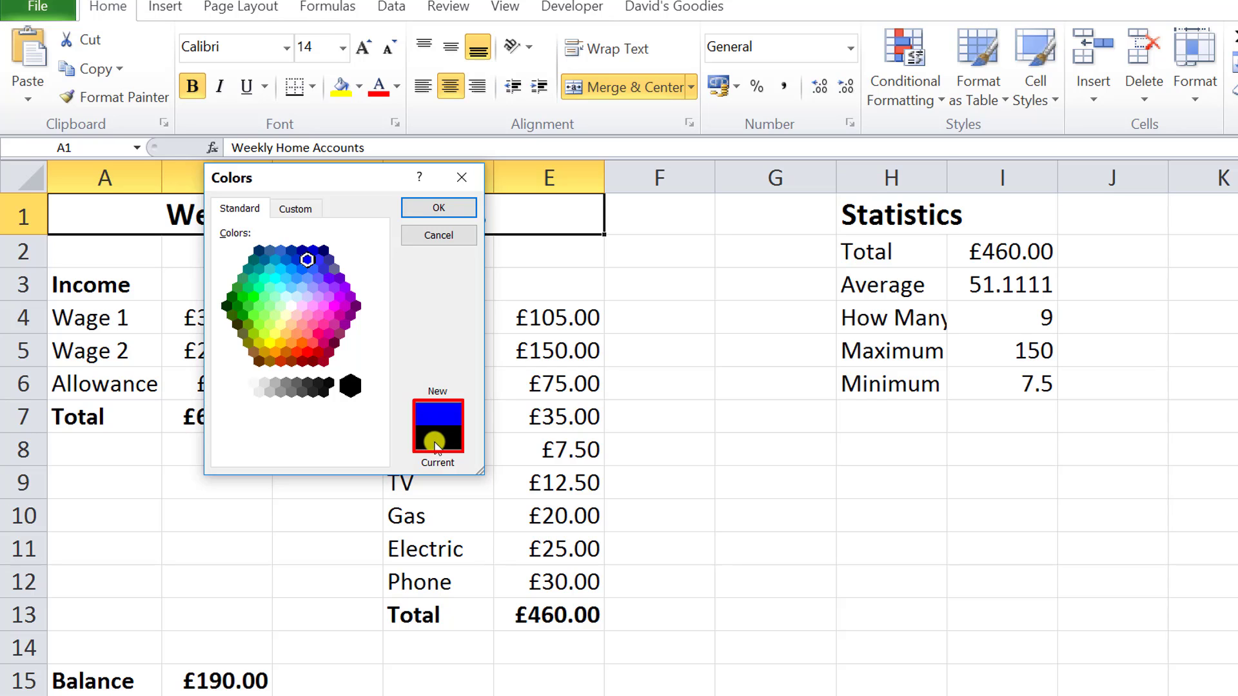
{"action": "left_click", "coordinate": [427, 208]}
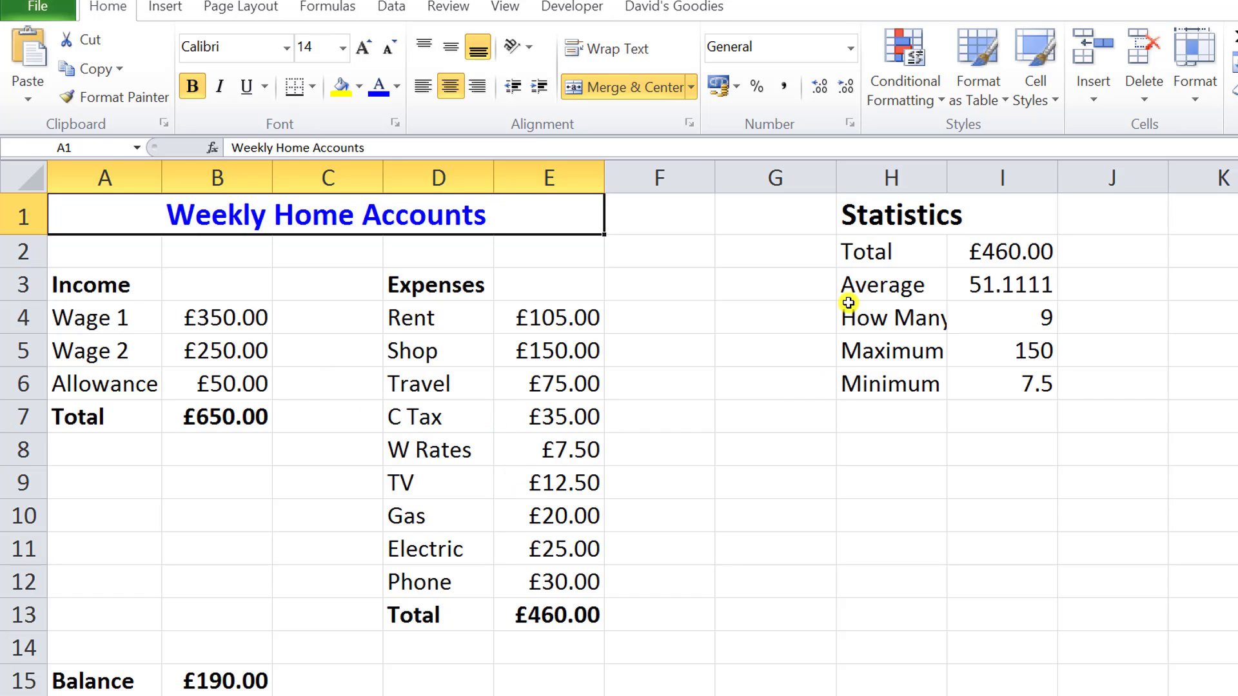
Merge and center the Statistics heading across H1:I1 and give its text the same blue color.
{"action": "left_click", "coordinate": [864, 209]}
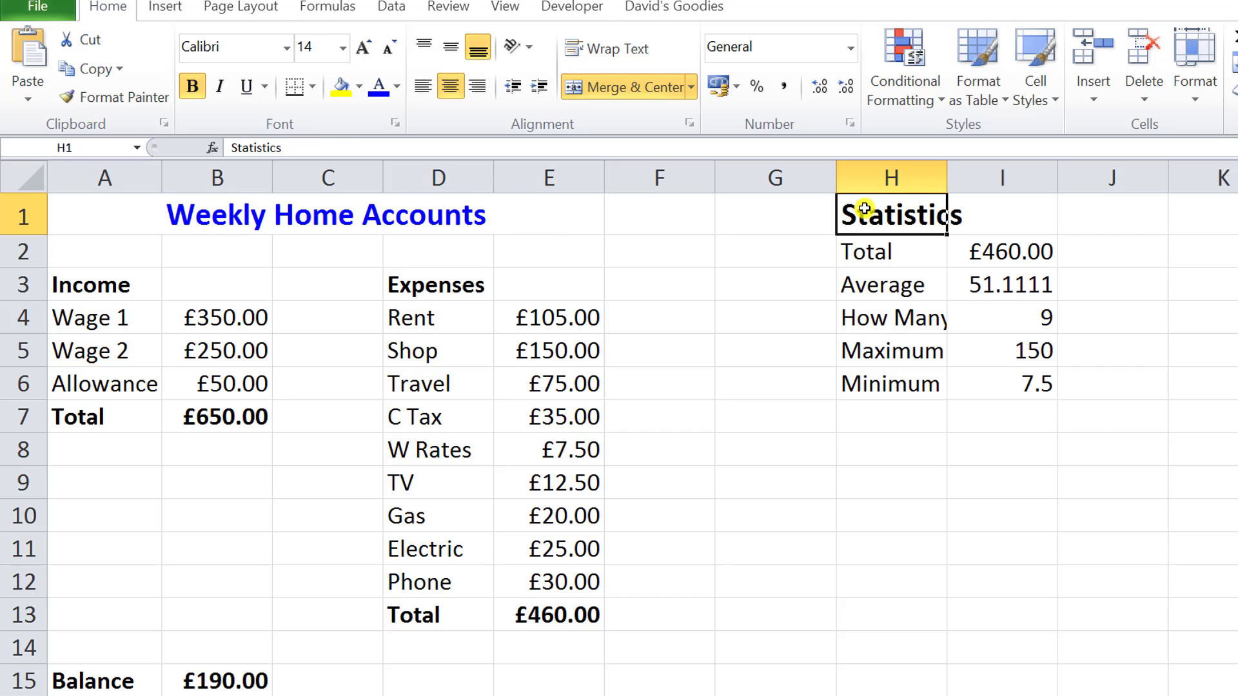
{"action": "left_click_drag", "start_coordinate": [864, 209], "coordinate": [1009, 225]}
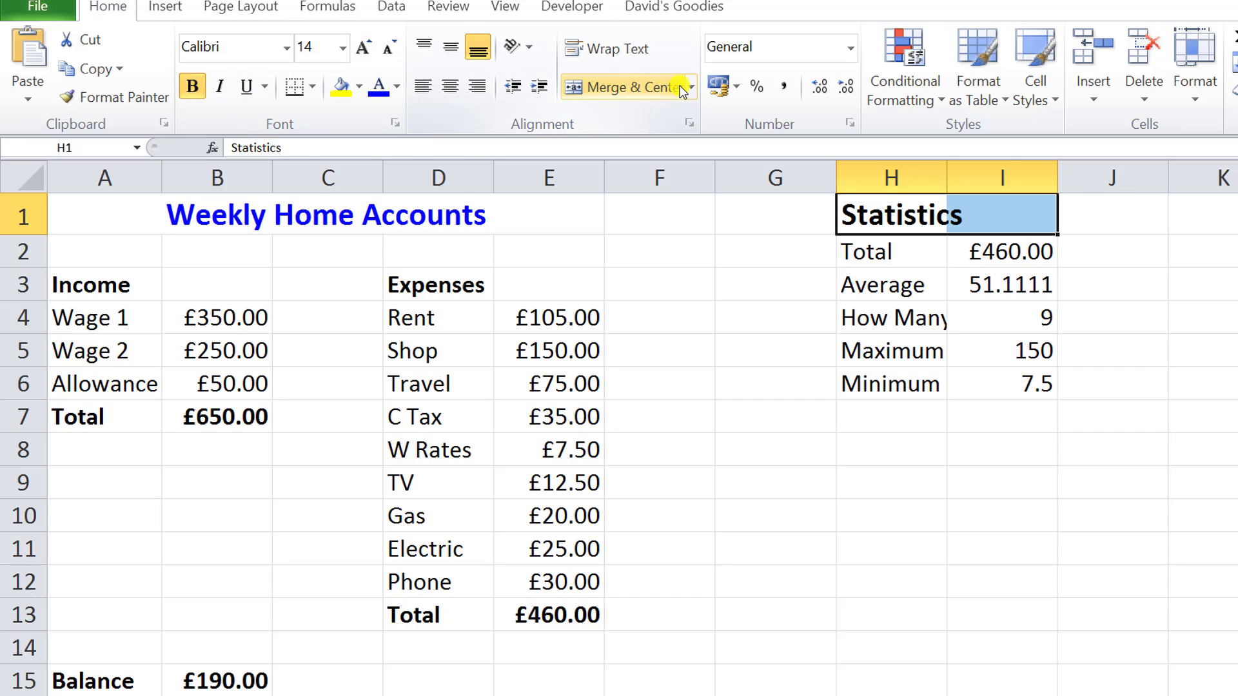
{"action": "left_click", "coordinate": [629, 87]}
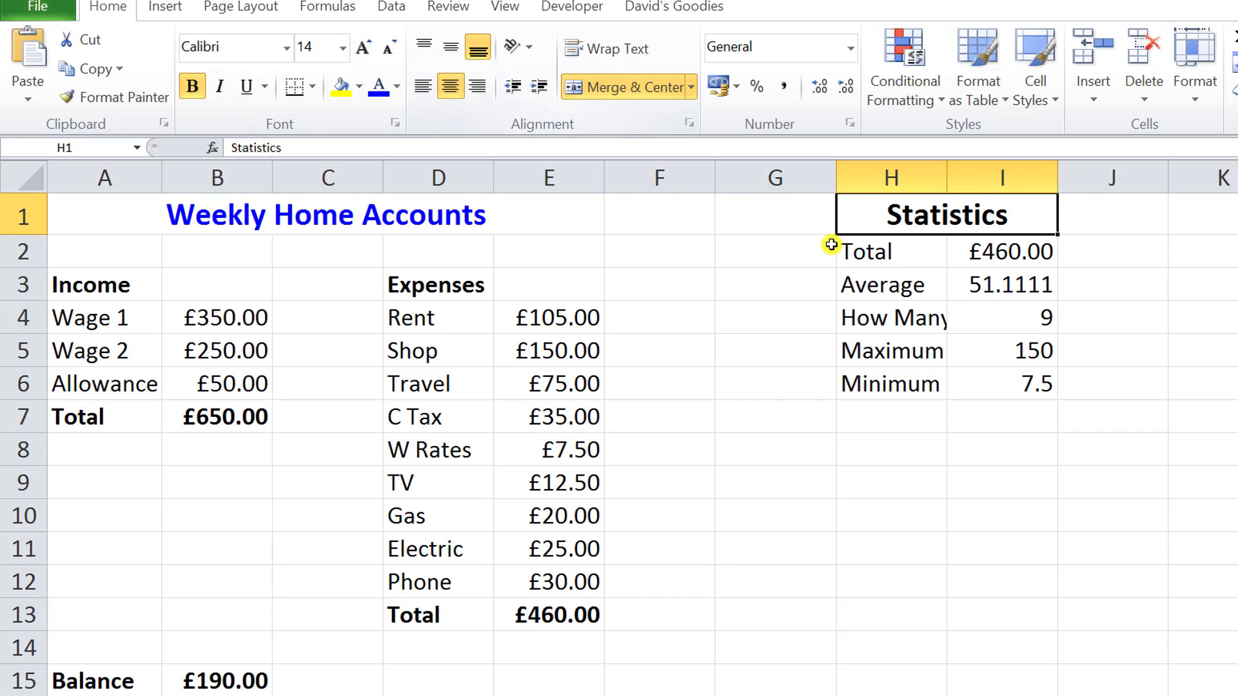
{"action": "left_click", "coordinate": [379, 94]}
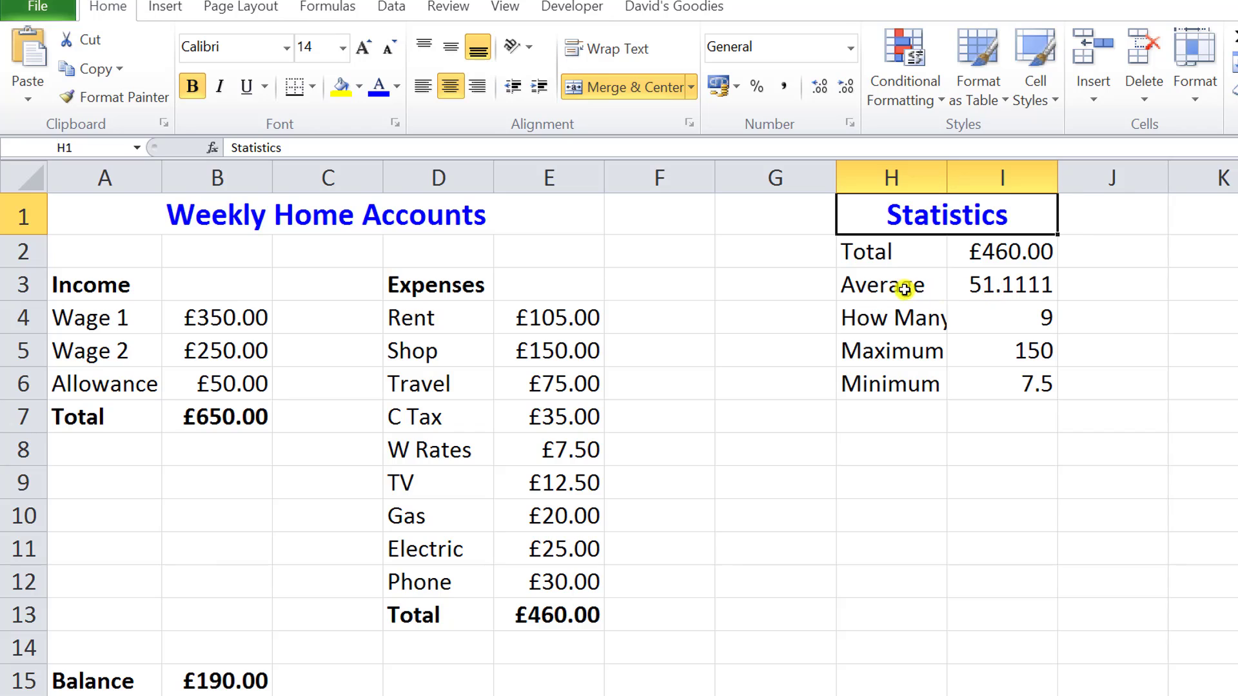
Format the average, maximum and minimum statistics in I3, I5 and I6 together as Currency.
{"action": "left_click", "coordinate": [1002, 287]}
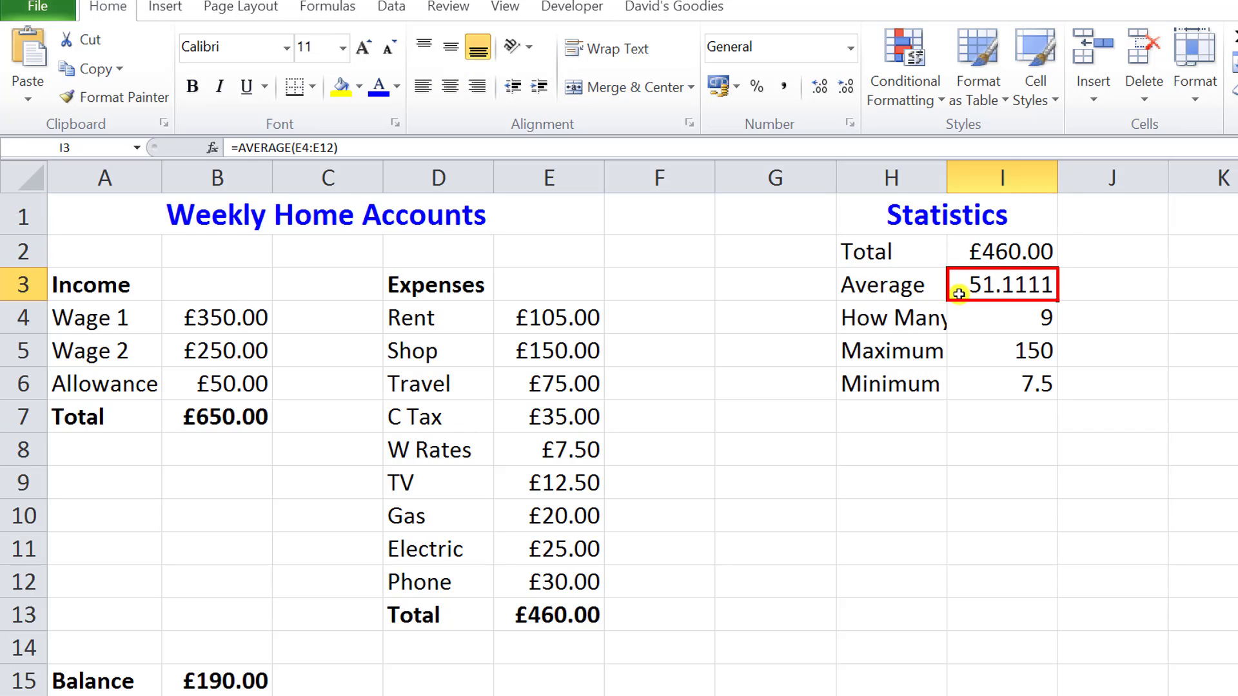
{"action": "left_click", "coordinate": [1007, 351], "text": "ctrl"}
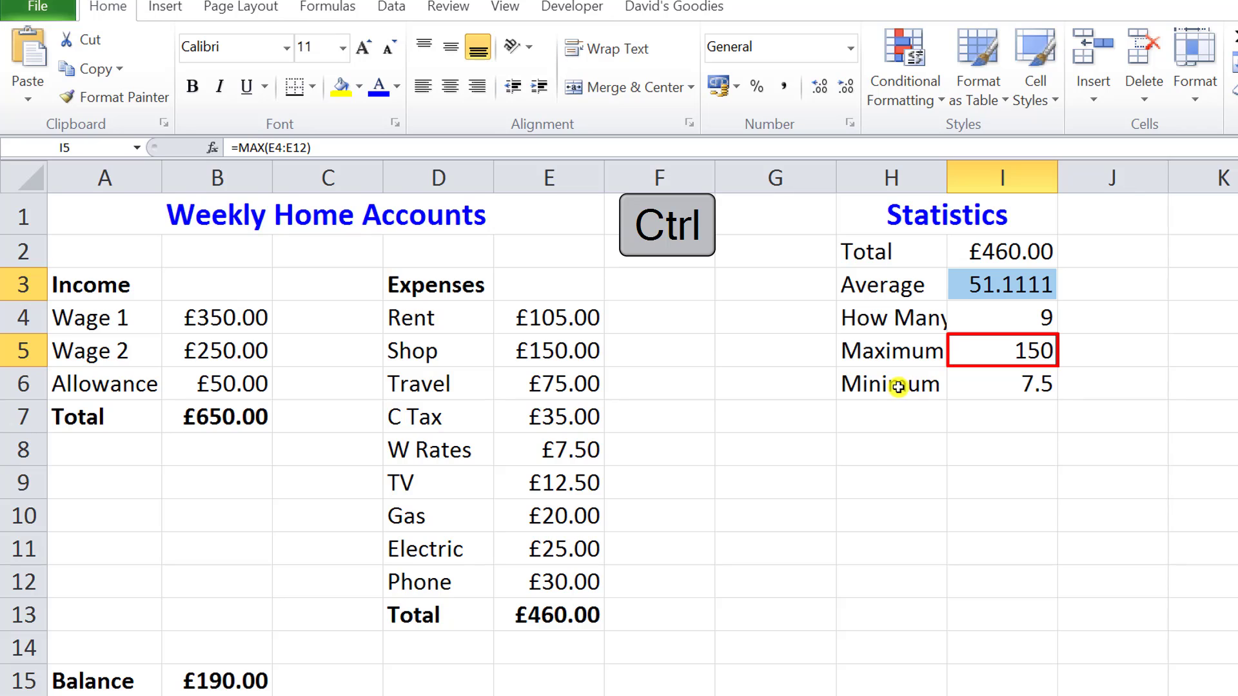
{"action": "left_click", "coordinate": [1000, 386], "text": "ctrl"}
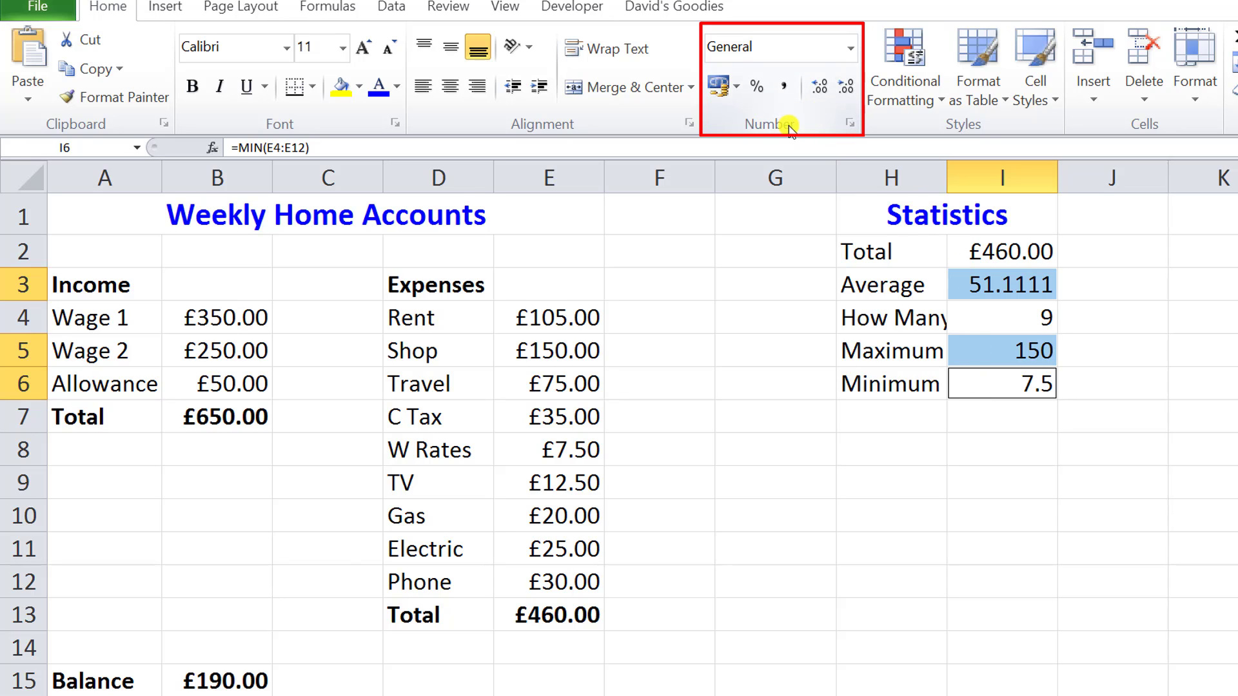
{"action": "left_click", "coordinate": [850, 48]}
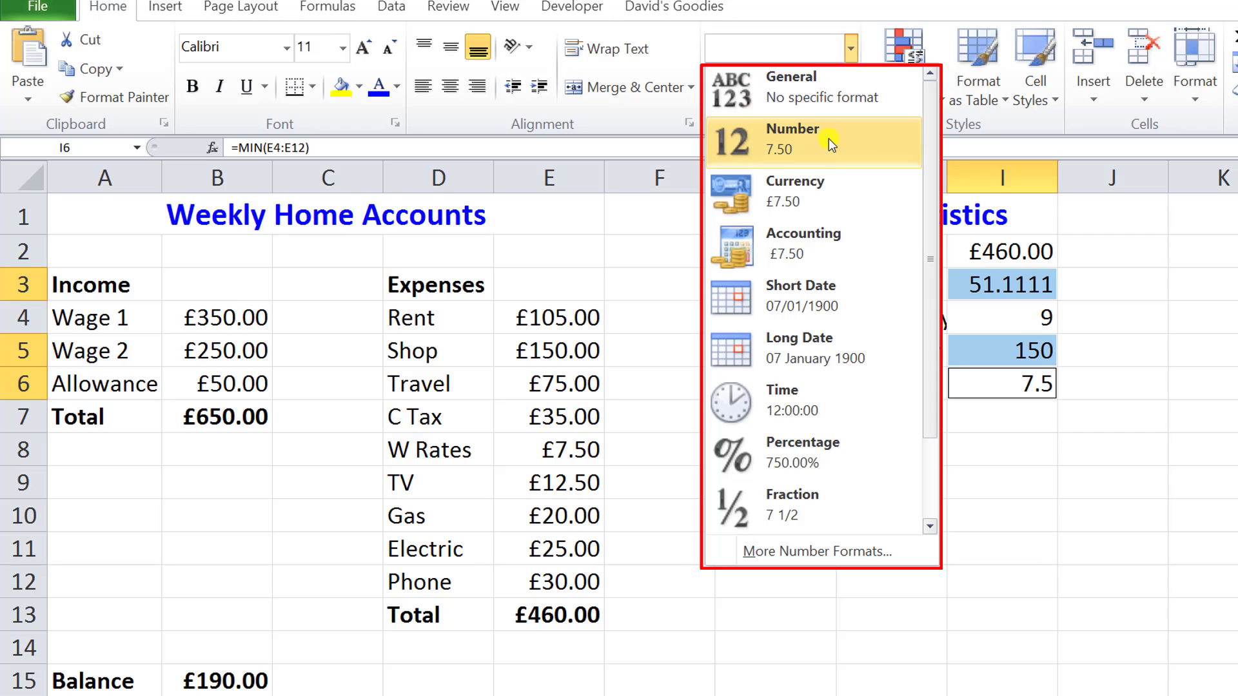
{"action": "left_click", "coordinate": [809, 192]}
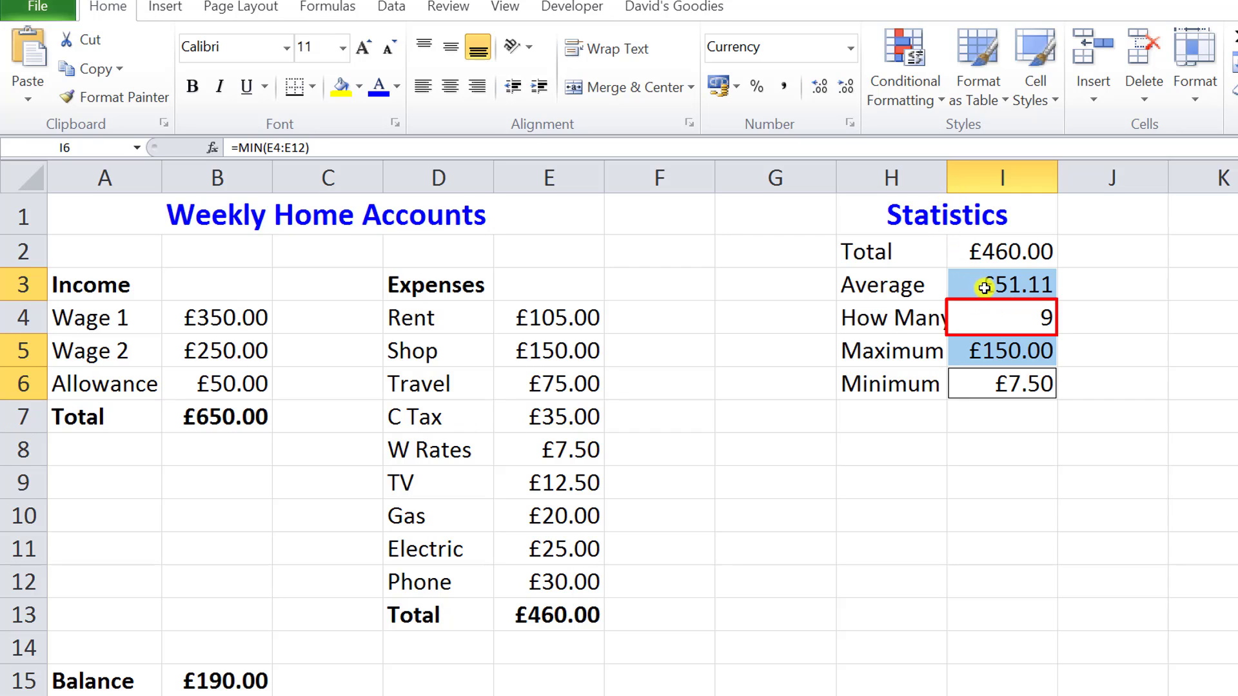
Widen column H slightly so the How Many label fits in its cell.
{"action": "left_click", "coordinate": [986, 320]}
{"action": "left_click_drag", "start_coordinate": [947, 176], "coordinate": [957, 175]}
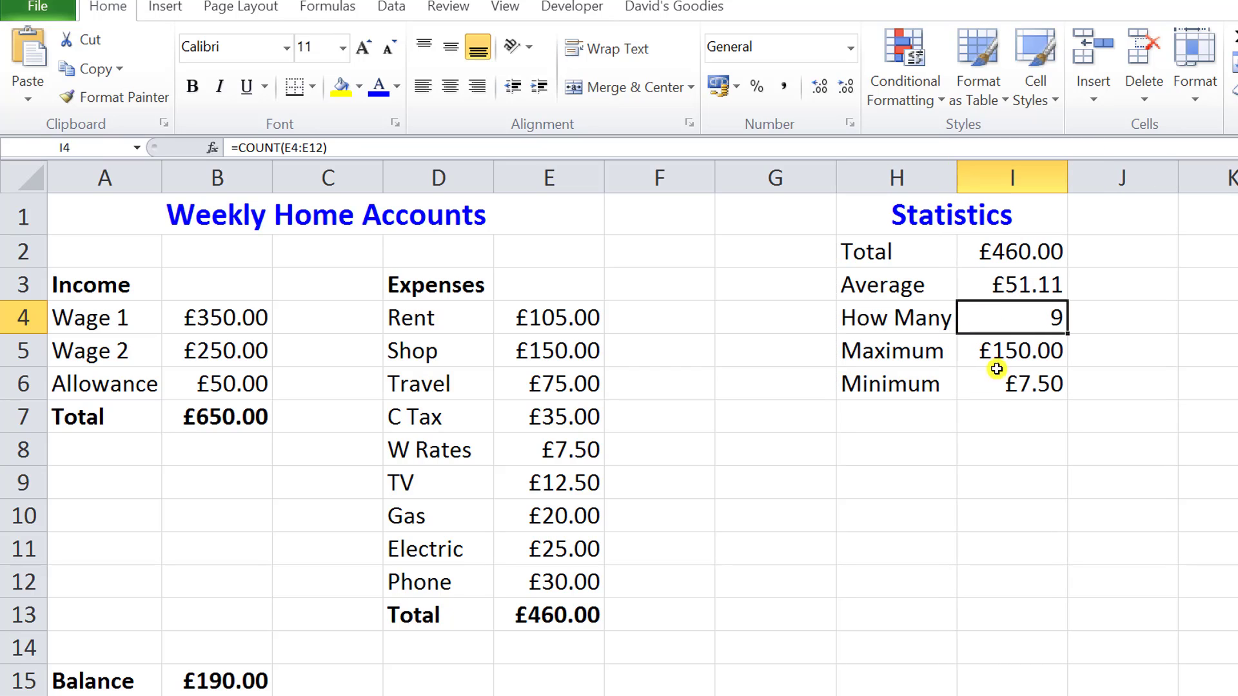
{"action": "left_click", "coordinate": [994, 417]}
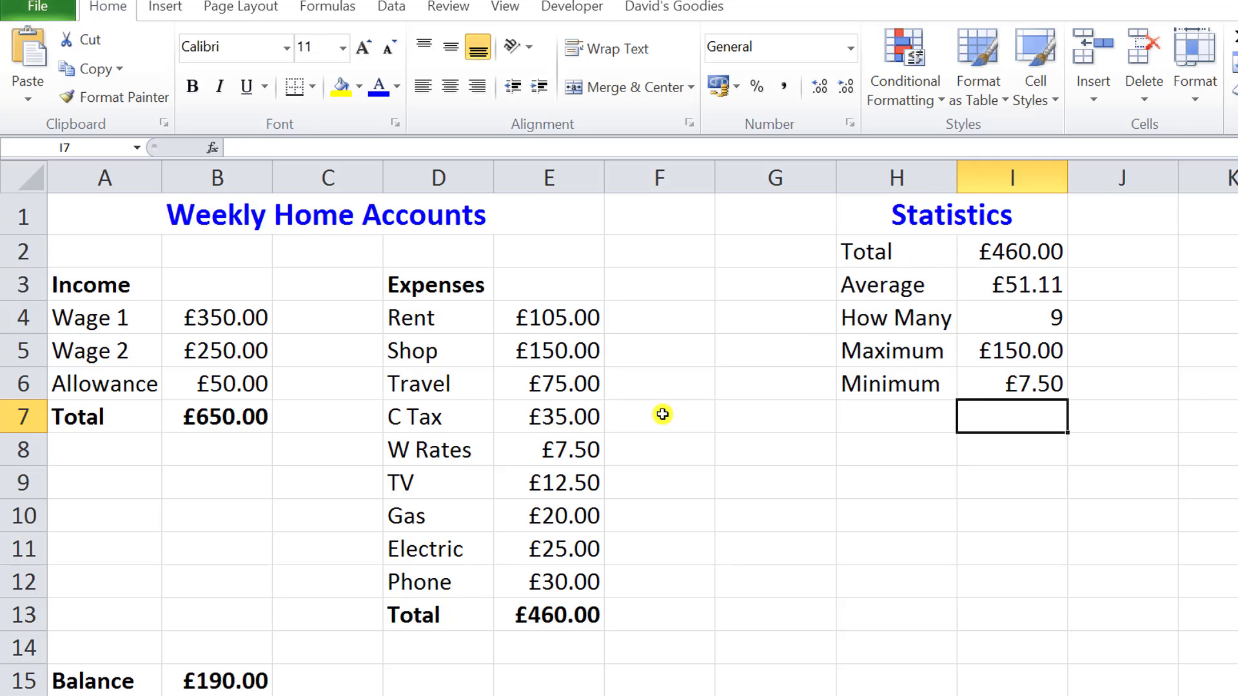
Apply the solid orange themed cell style to the C Tax expense in D7:E7.
{"action": "left_click_drag", "start_coordinate": [429, 415], "coordinate": [522, 419]}
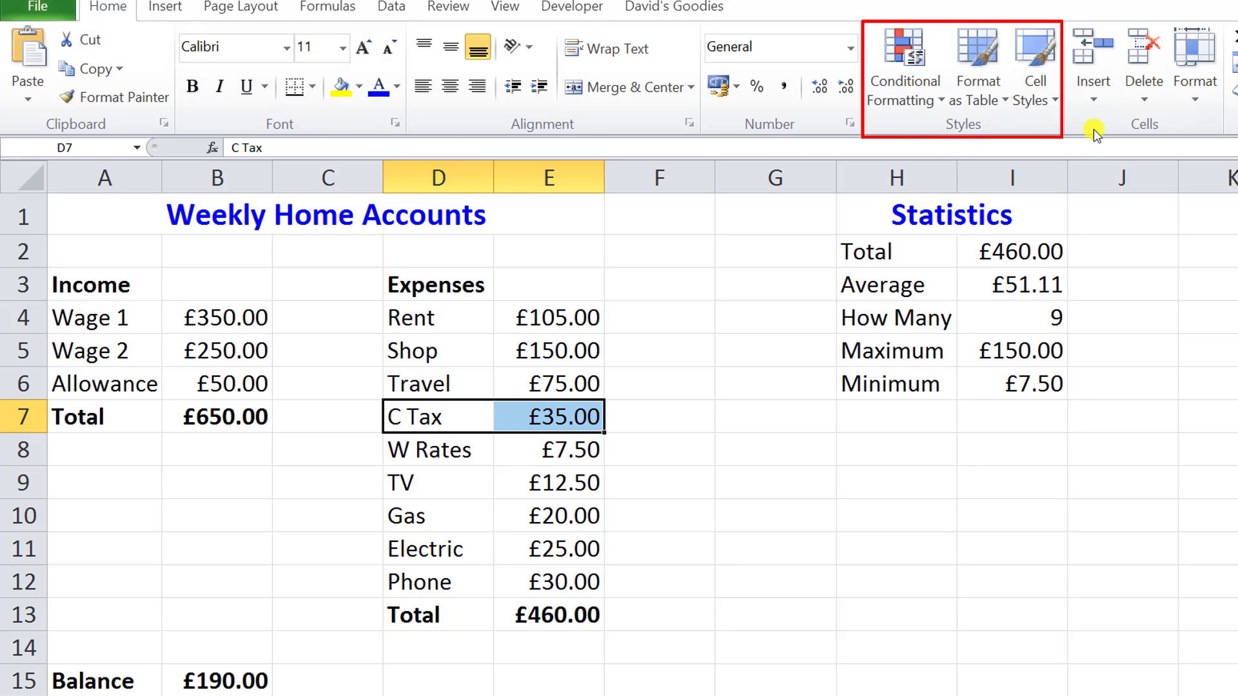
{"action": "left_click", "coordinate": [1050, 100]}
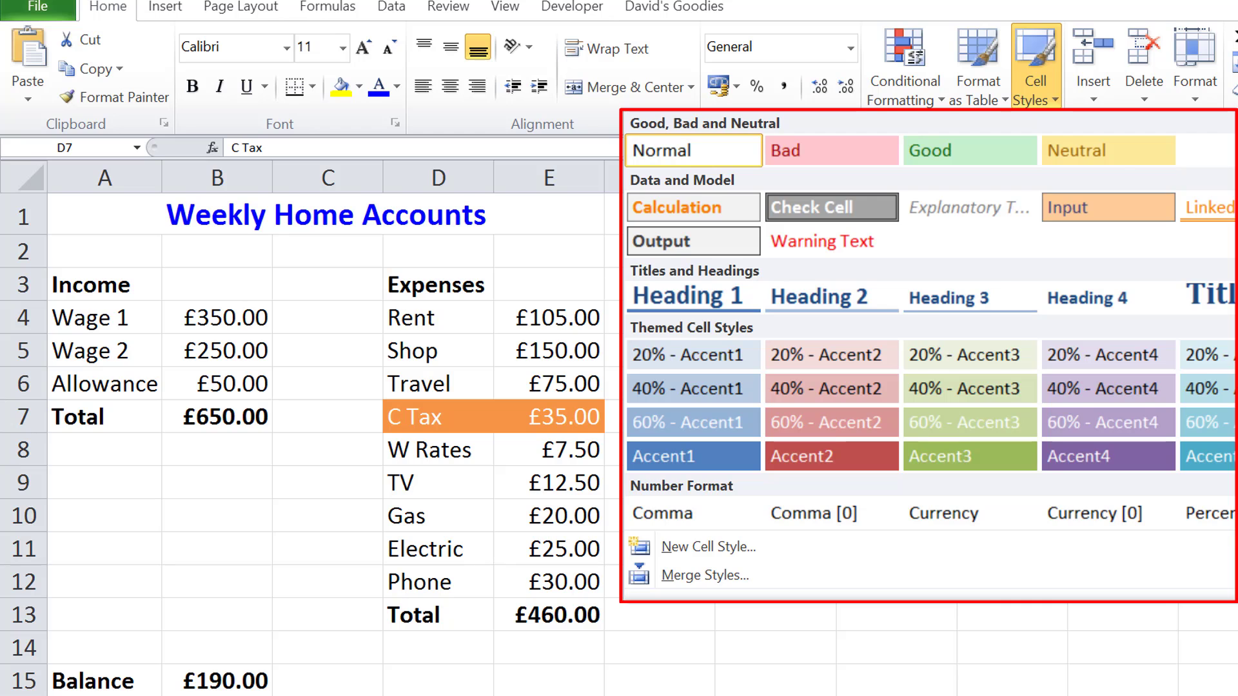
{"action": "left_click", "coordinate": [1232, 455]}
Apply the solid green Accent3 cell style to the W Rates expense in D8:E8.
{"action": "left_click", "coordinate": [405, 451]}
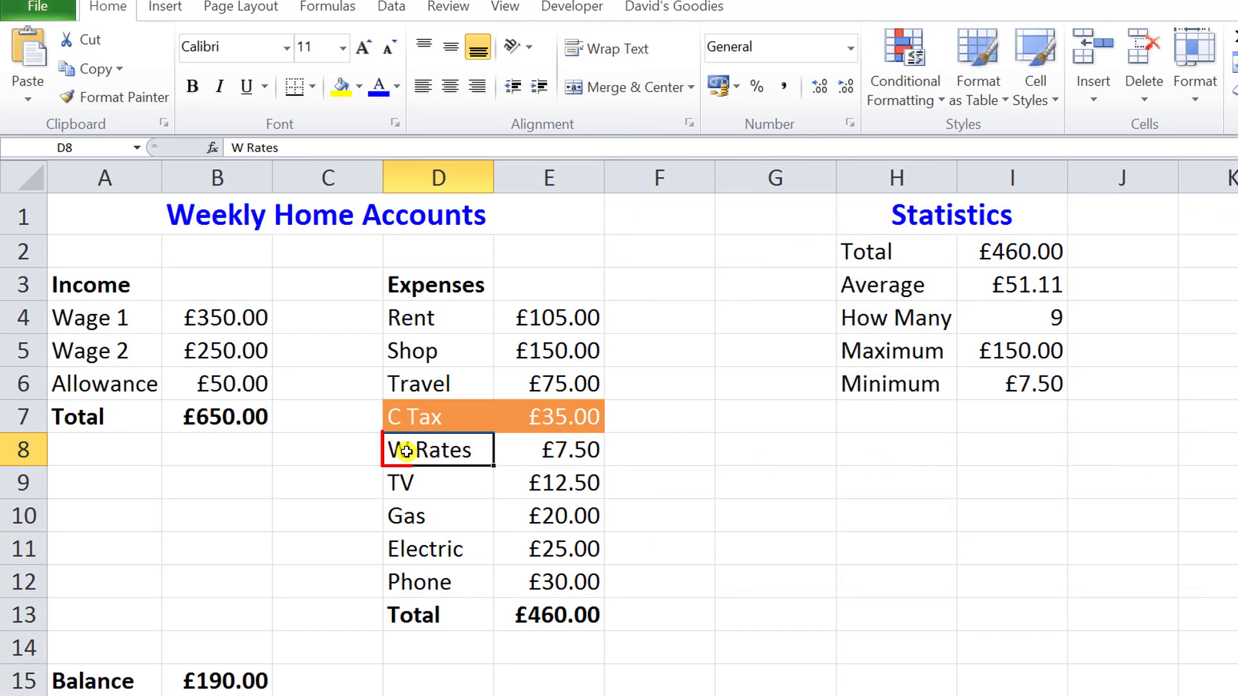
{"action": "left_click_drag", "start_coordinate": [405, 452], "coordinate": [514, 458]}
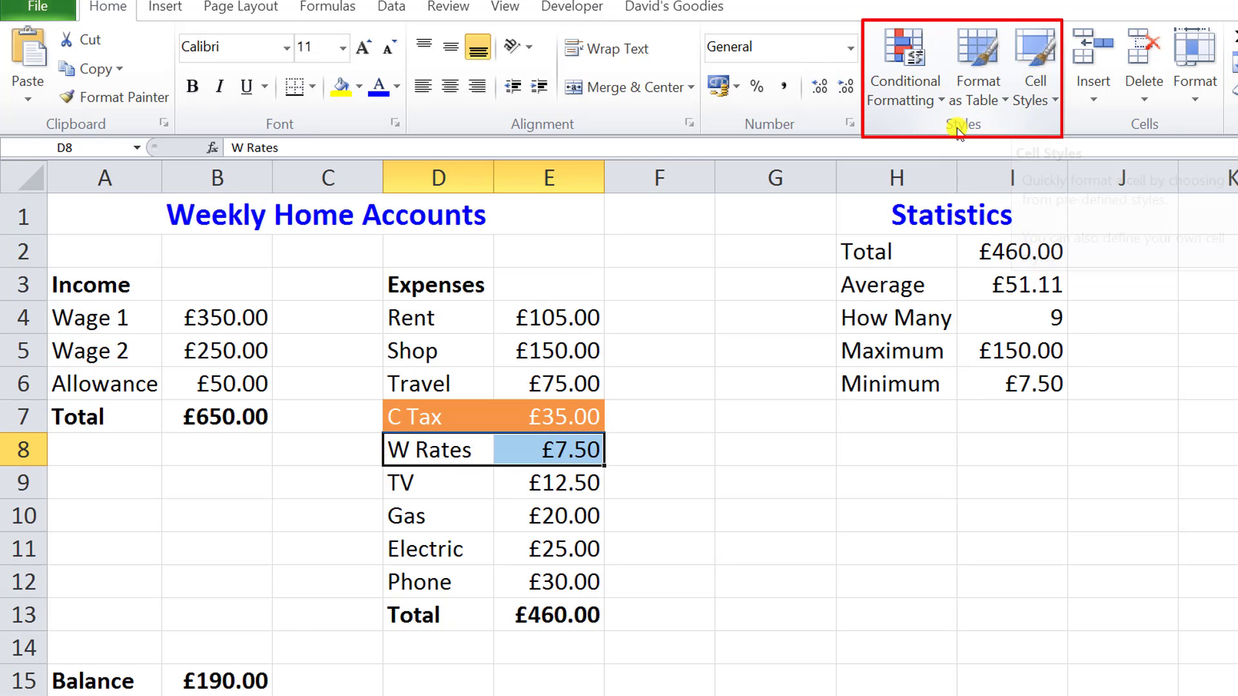
{"action": "left_click", "coordinate": [1039, 87]}
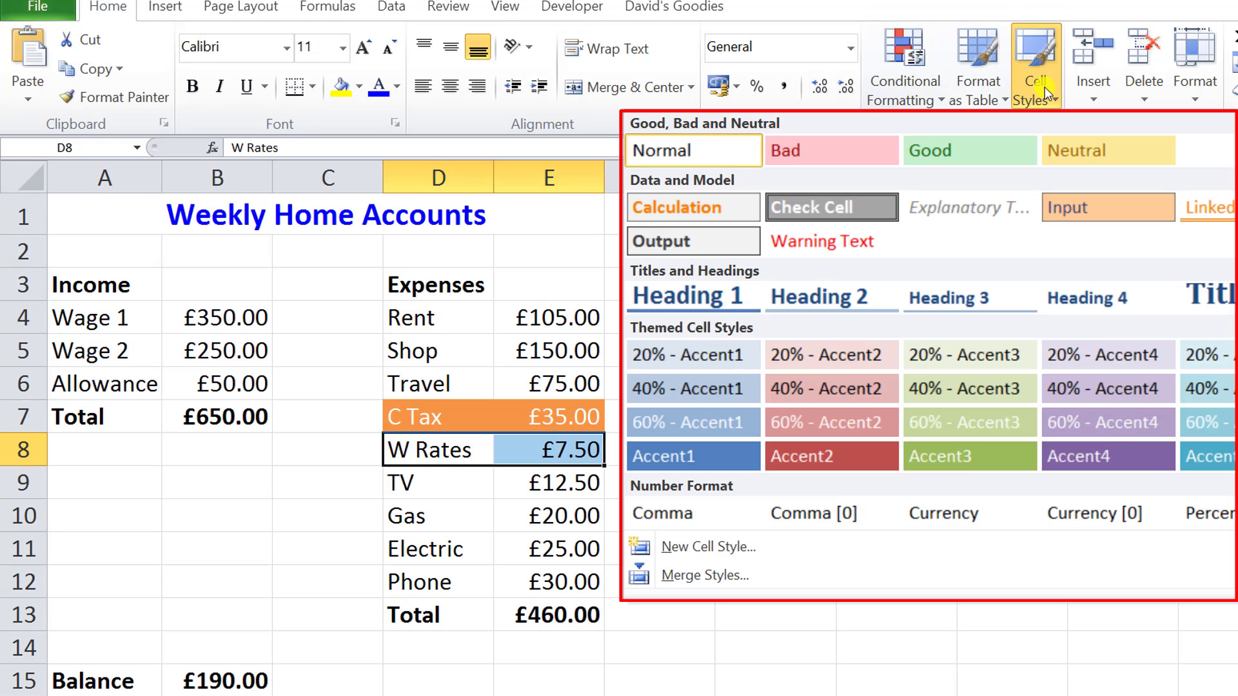
{"action": "left_click", "coordinate": [989, 455]}
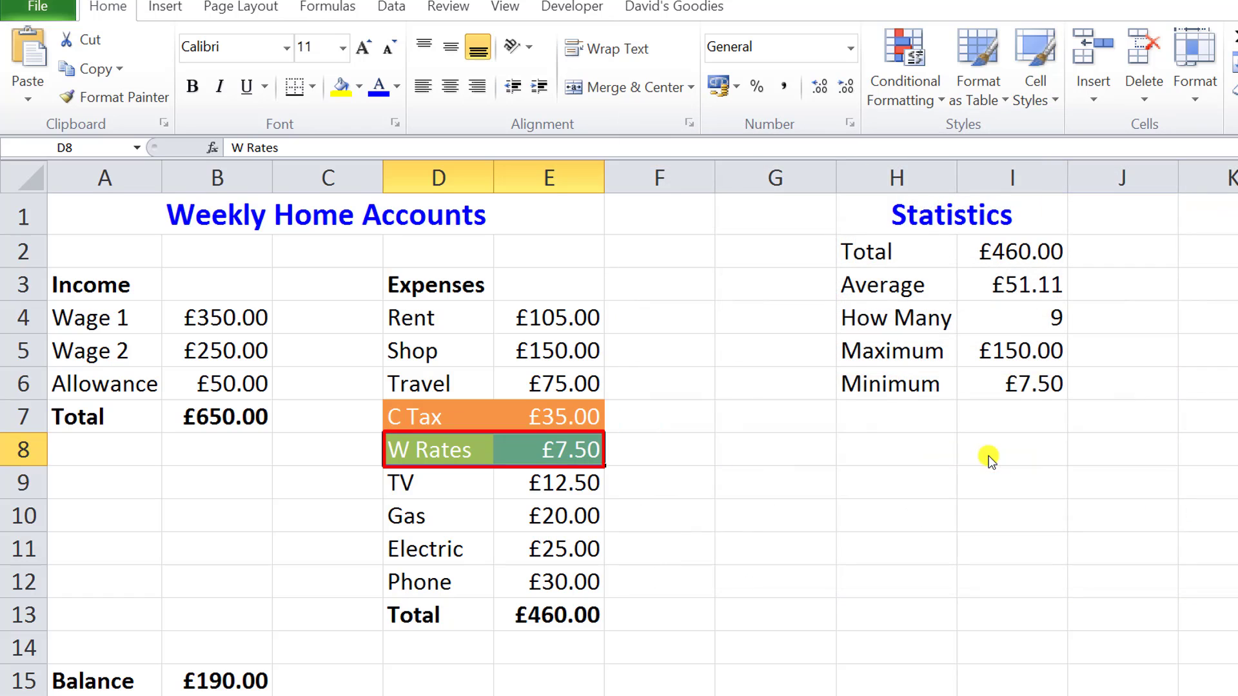
Apply the solid blue Accent1 cell style to the TV expense in D9:E9.
{"action": "left_click_drag", "start_coordinate": [404, 480], "coordinate": [502, 483]}
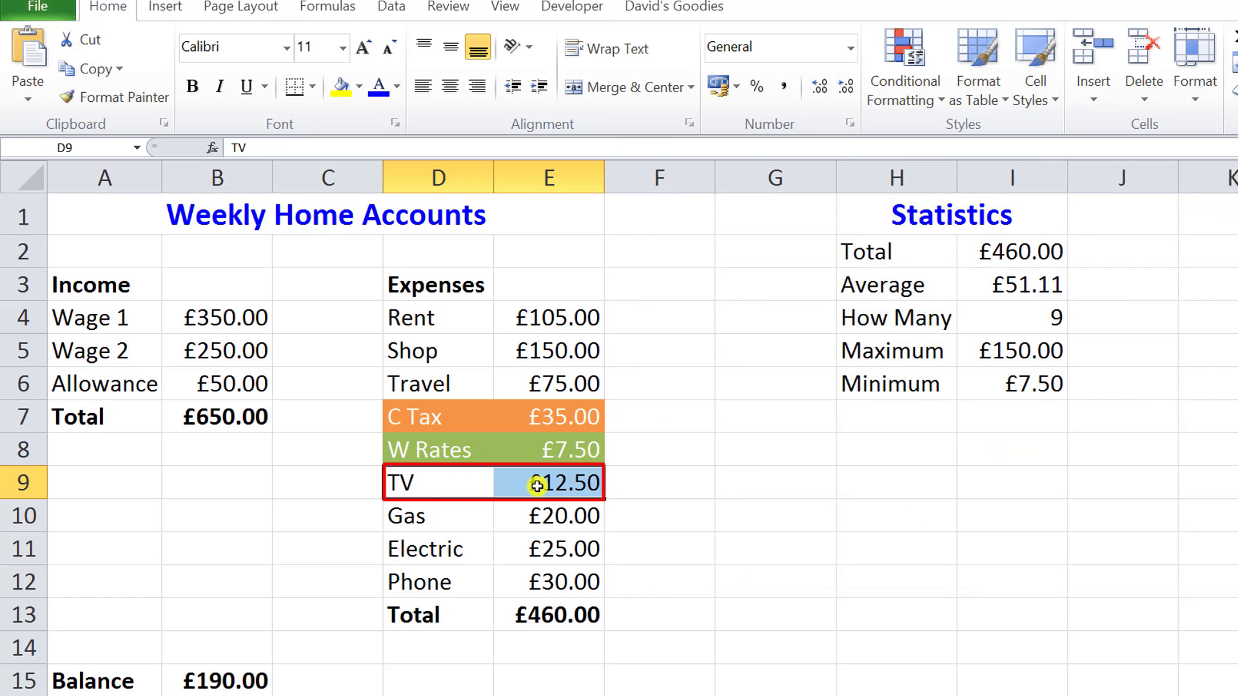
{"action": "left_click", "coordinate": [1049, 98]}
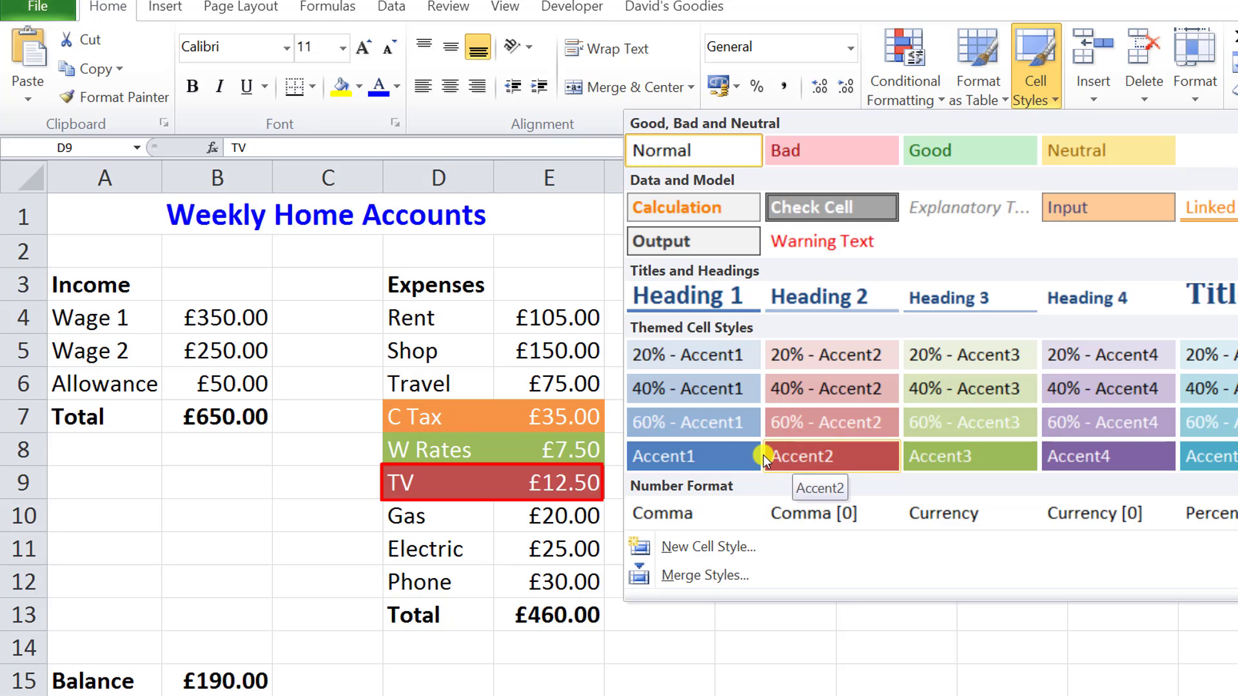
{"action": "left_click", "coordinate": [721, 455]}
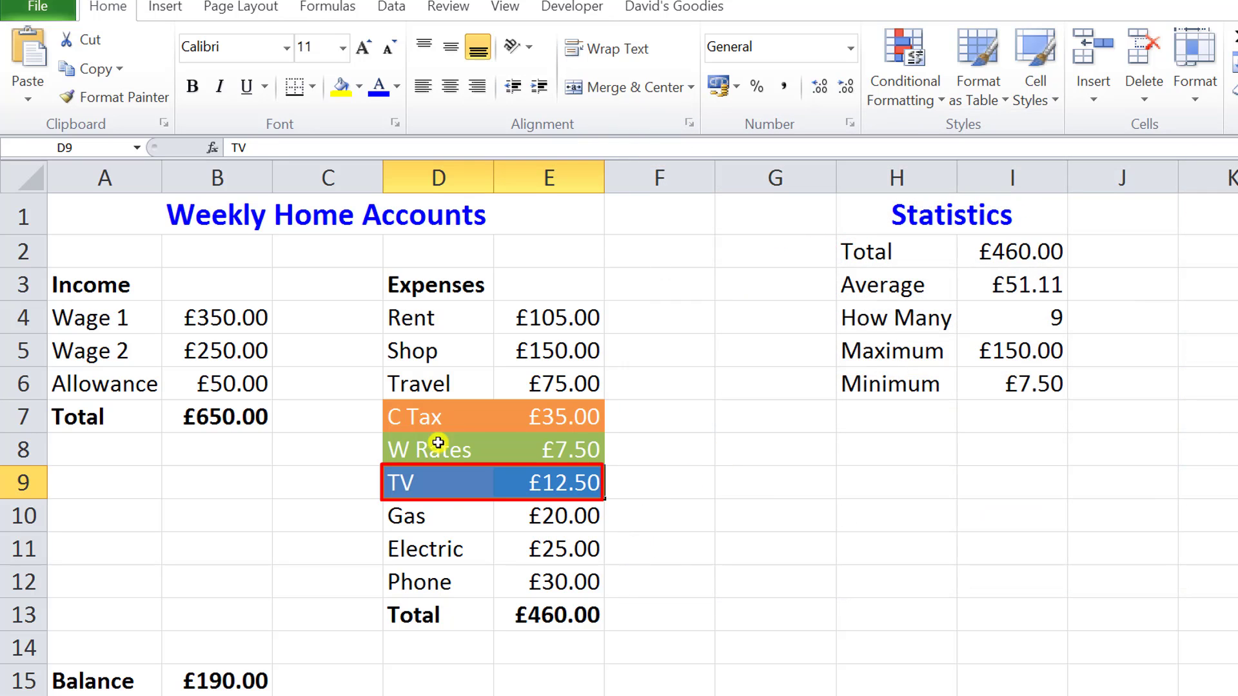
Apply the solid purple Accent4 cell style to the Gas expense in D10:E10 and deselect the range.
{"action": "left_click", "coordinate": [413, 518]}
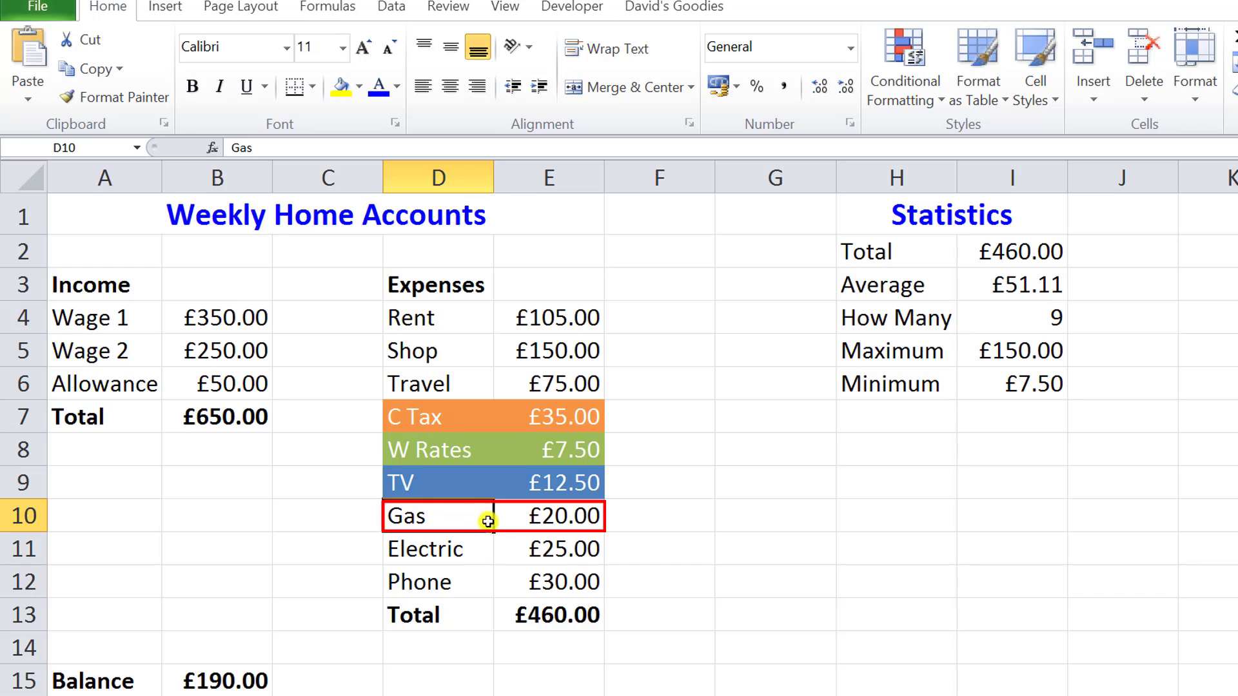
{"action": "left_click_drag", "start_coordinate": [488, 521], "coordinate": [513, 517]}
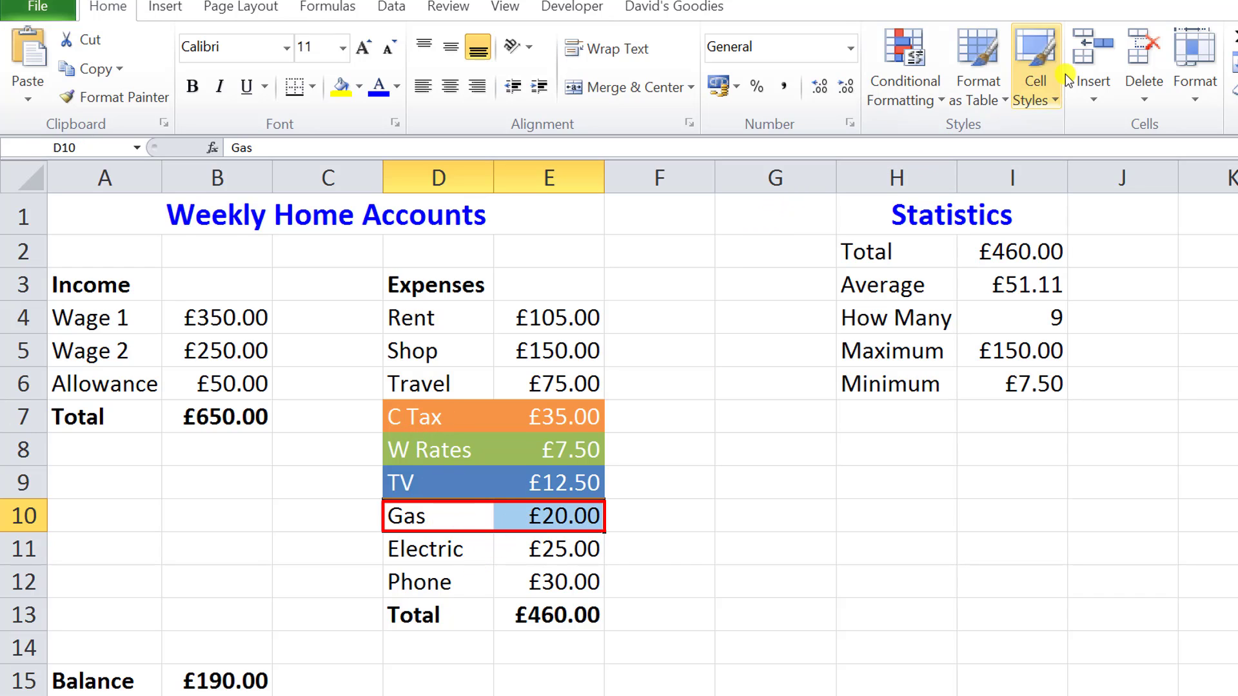
{"action": "left_click", "coordinate": [1052, 100]}
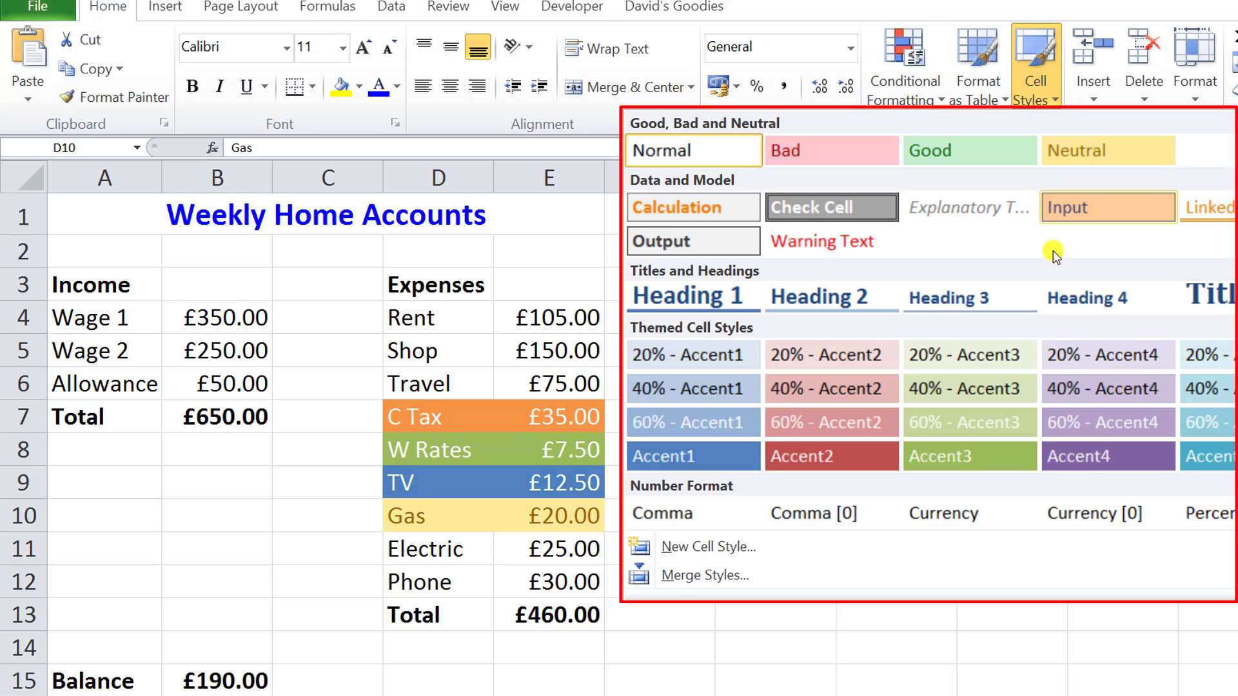
{"action": "left_click", "coordinate": [1105, 455]}
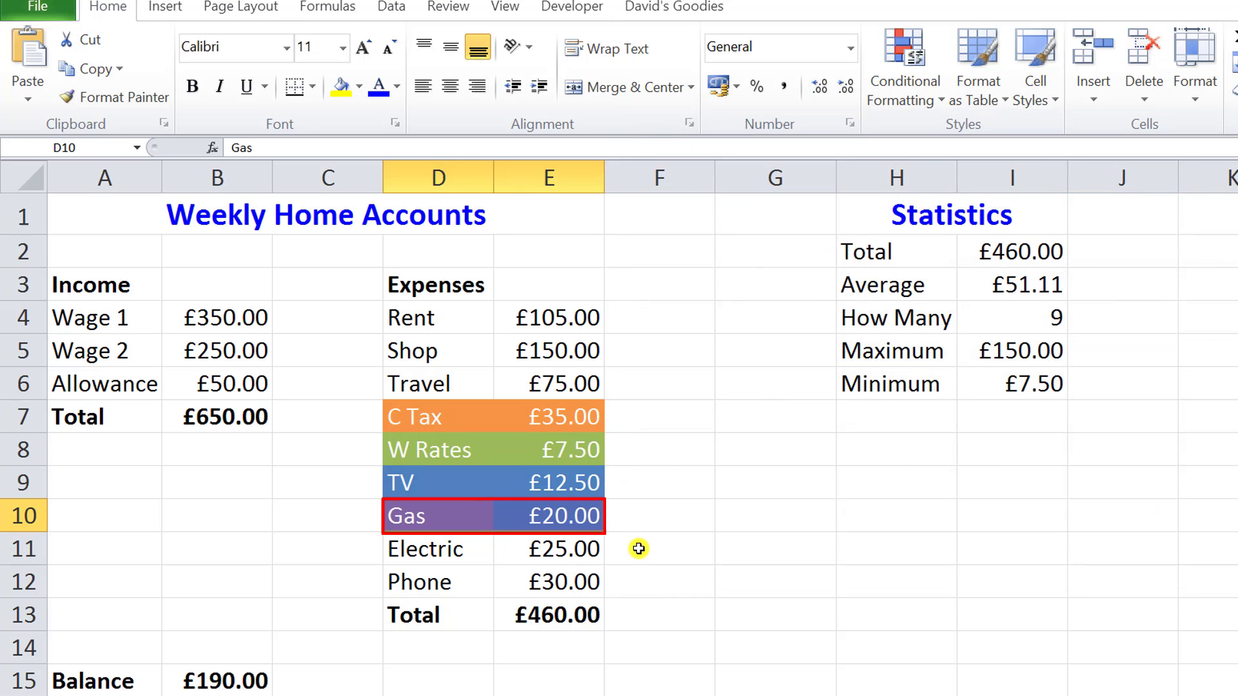
{"action": "left_click", "coordinate": [566, 549]}
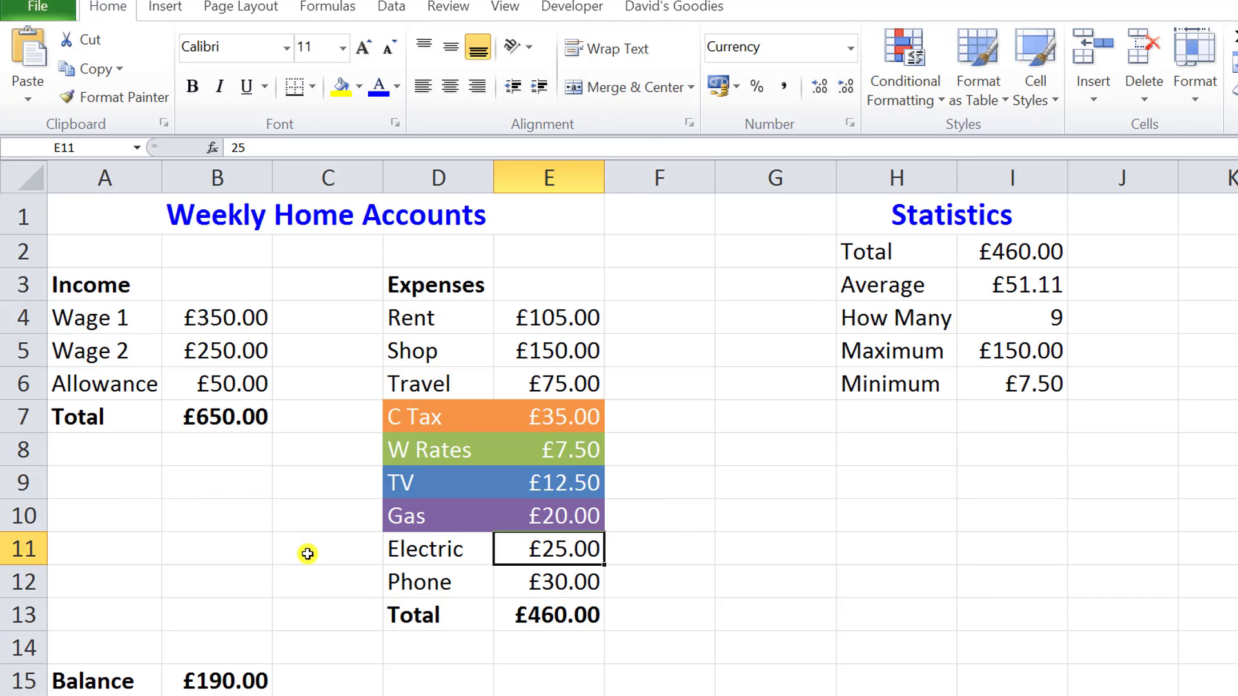
{"action": "left_click", "coordinate": [253, 581]}
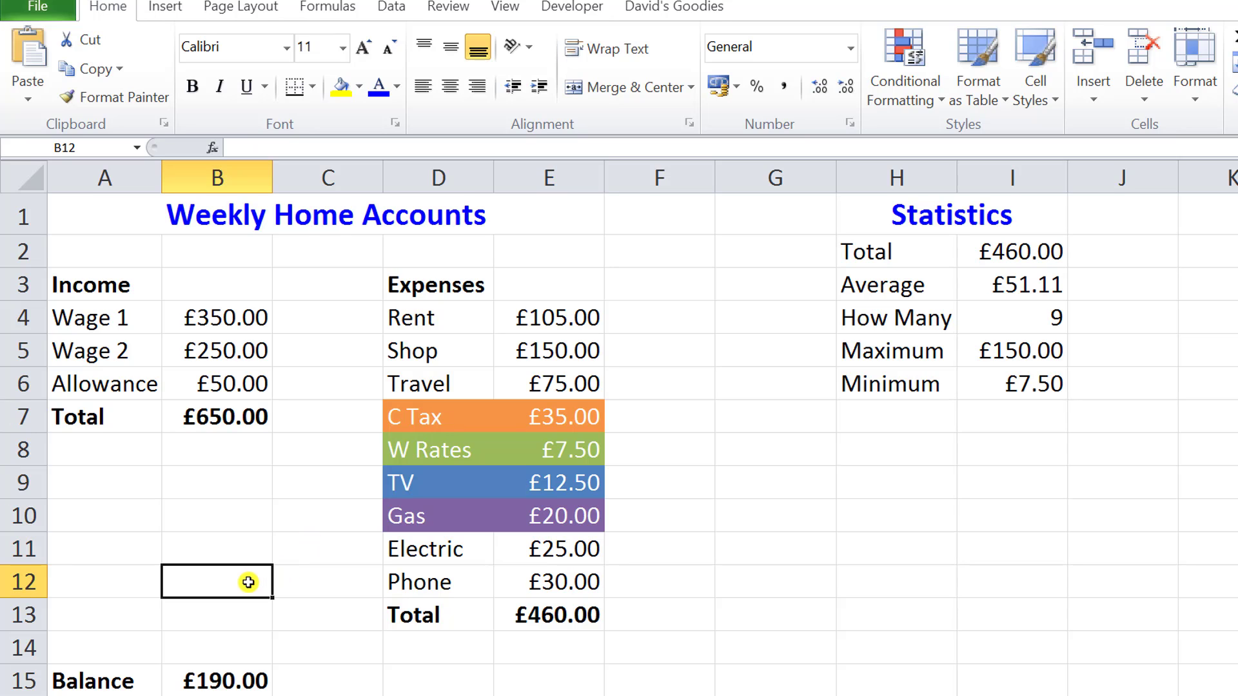